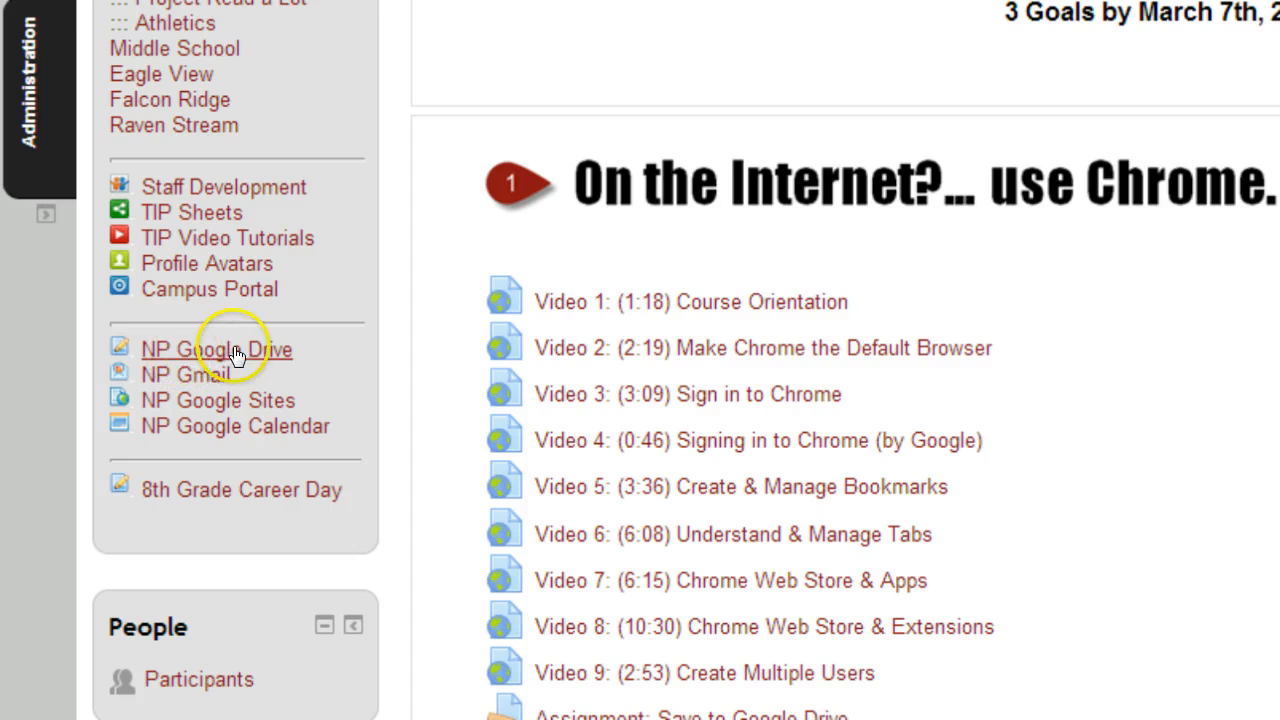
Step: Switch to Google Drive and create a new document in the Technology Team PLC folder, sharing it with the folder's permissions
{"action": "left_click", "coordinate": [276, 348]}
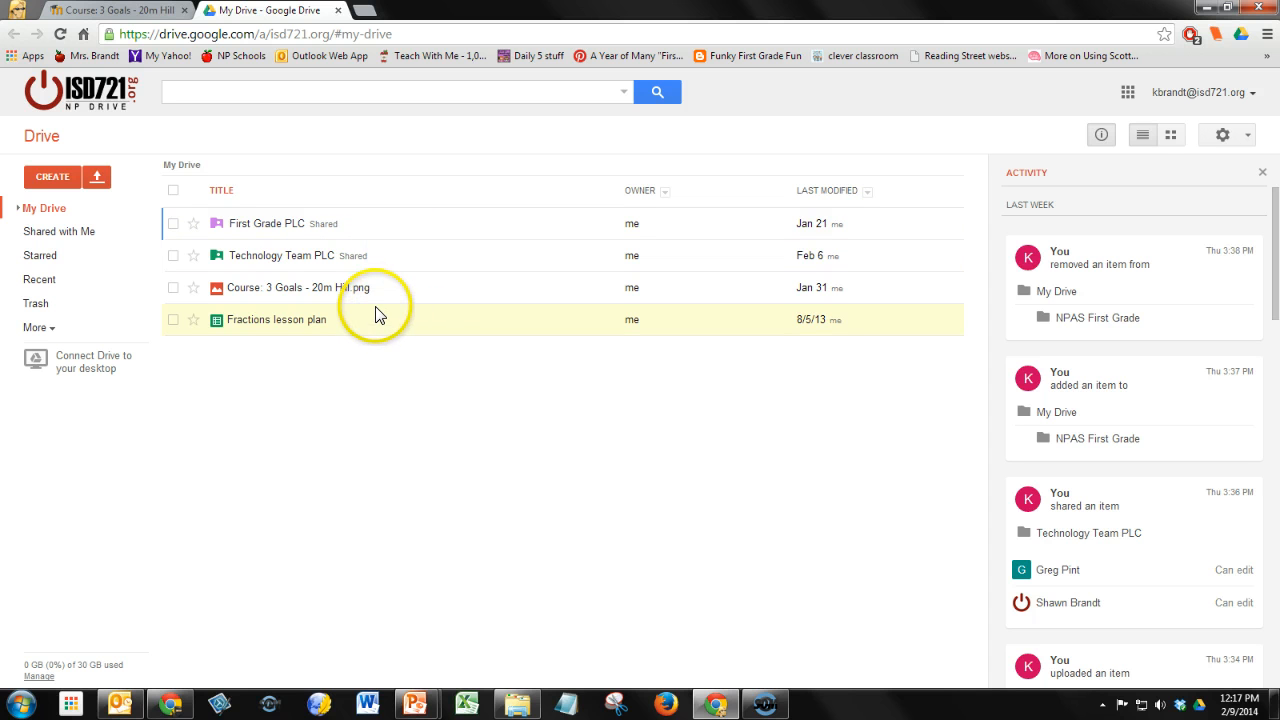
{"action": "left_click", "coordinate": [296, 260]}
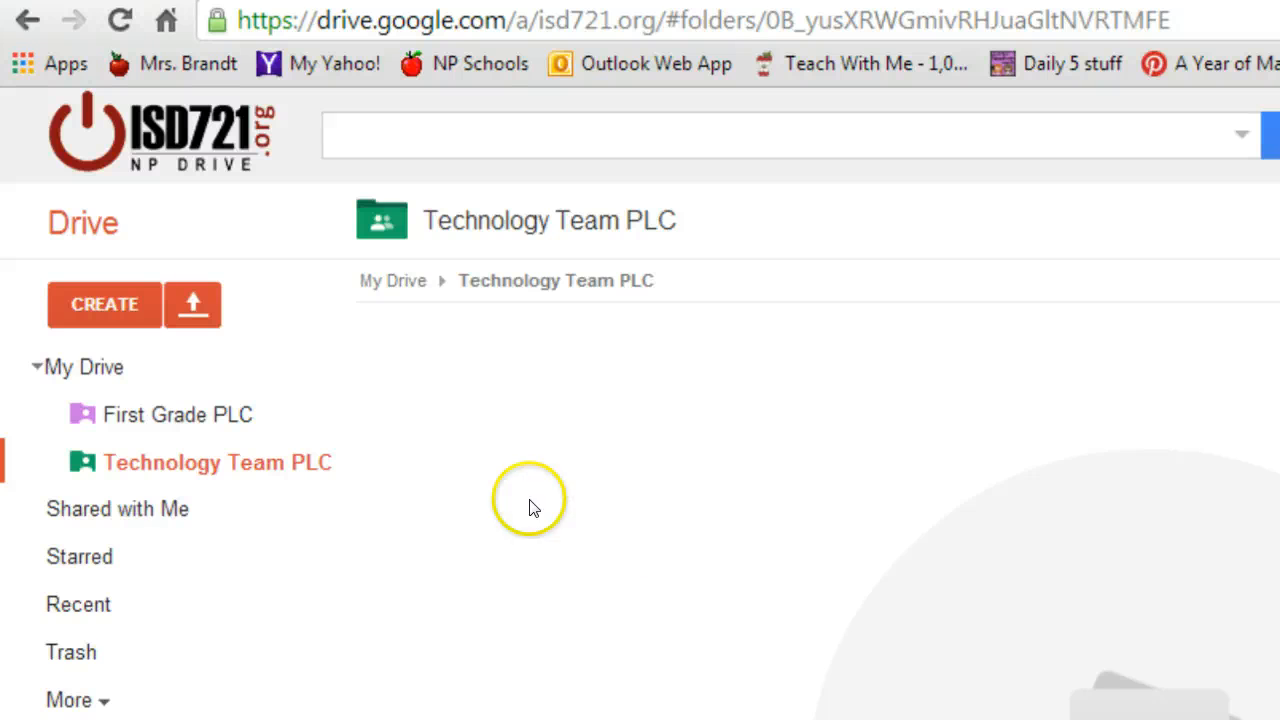
{"action": "left_click", "coordinate": [128, 310]}
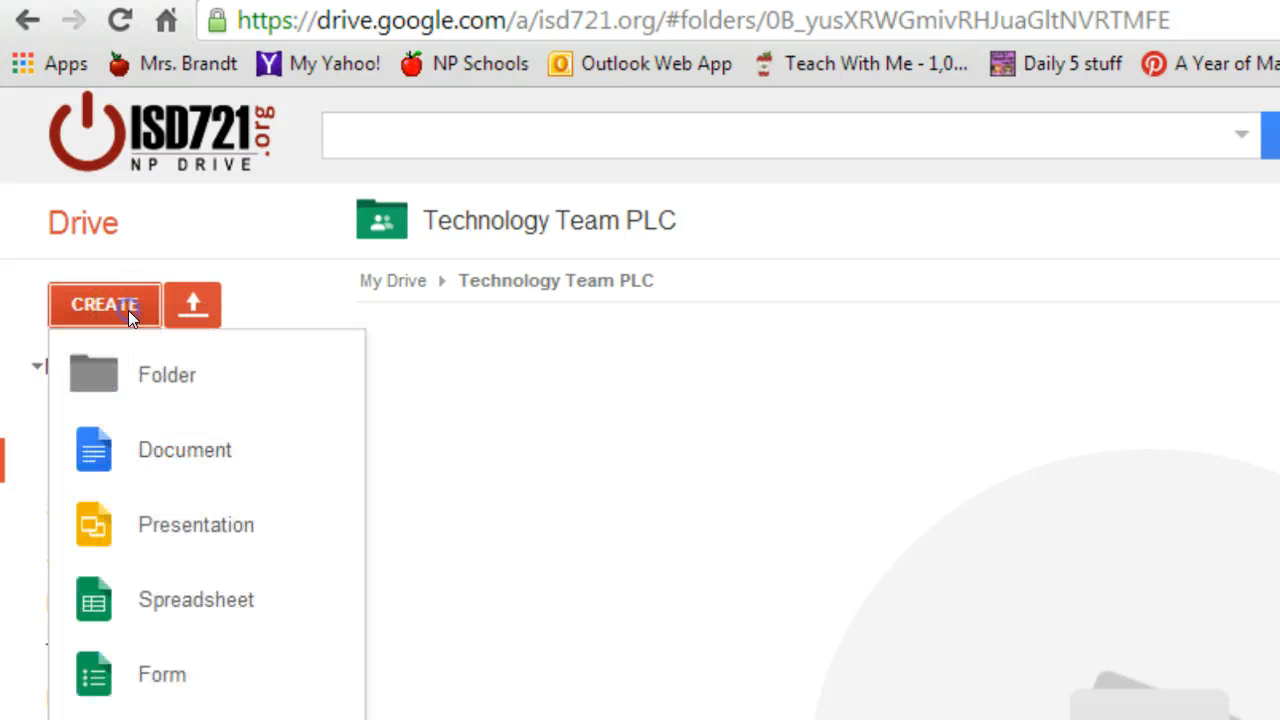
{"action": "left_click", "coordinate": [163, 450]}
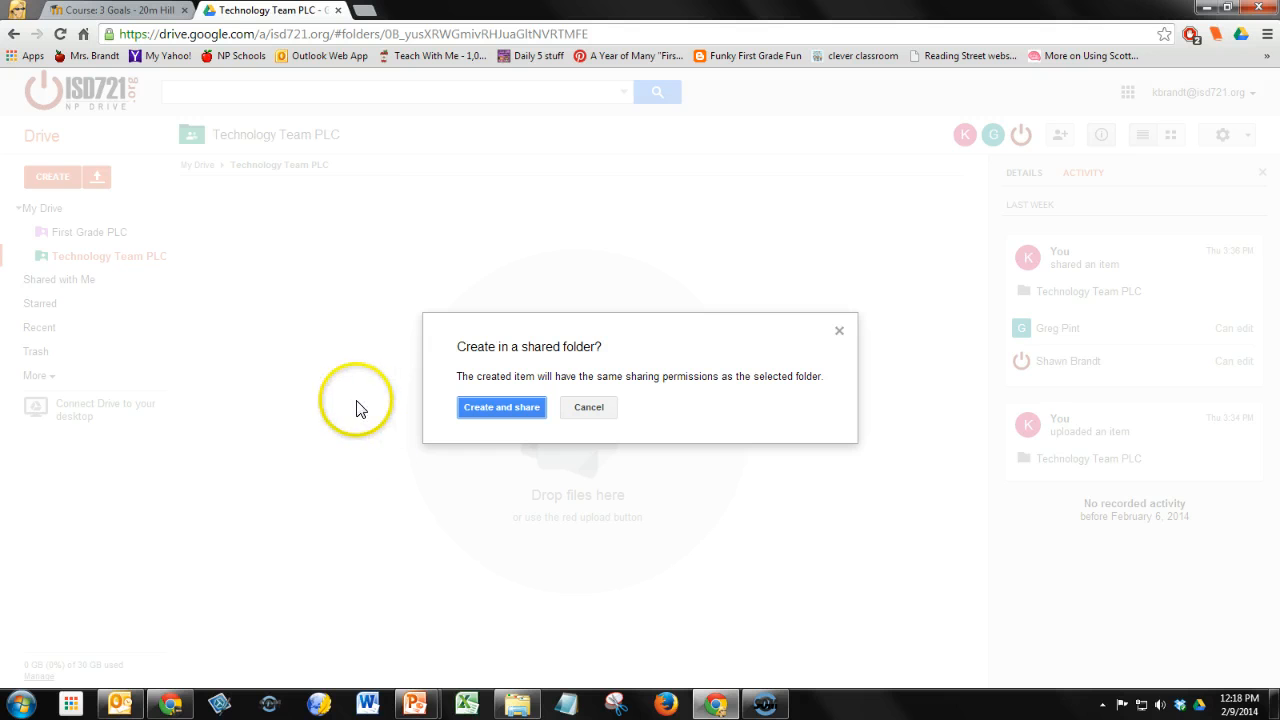
{"action": "left_click", "coordinate": [481, 408]}
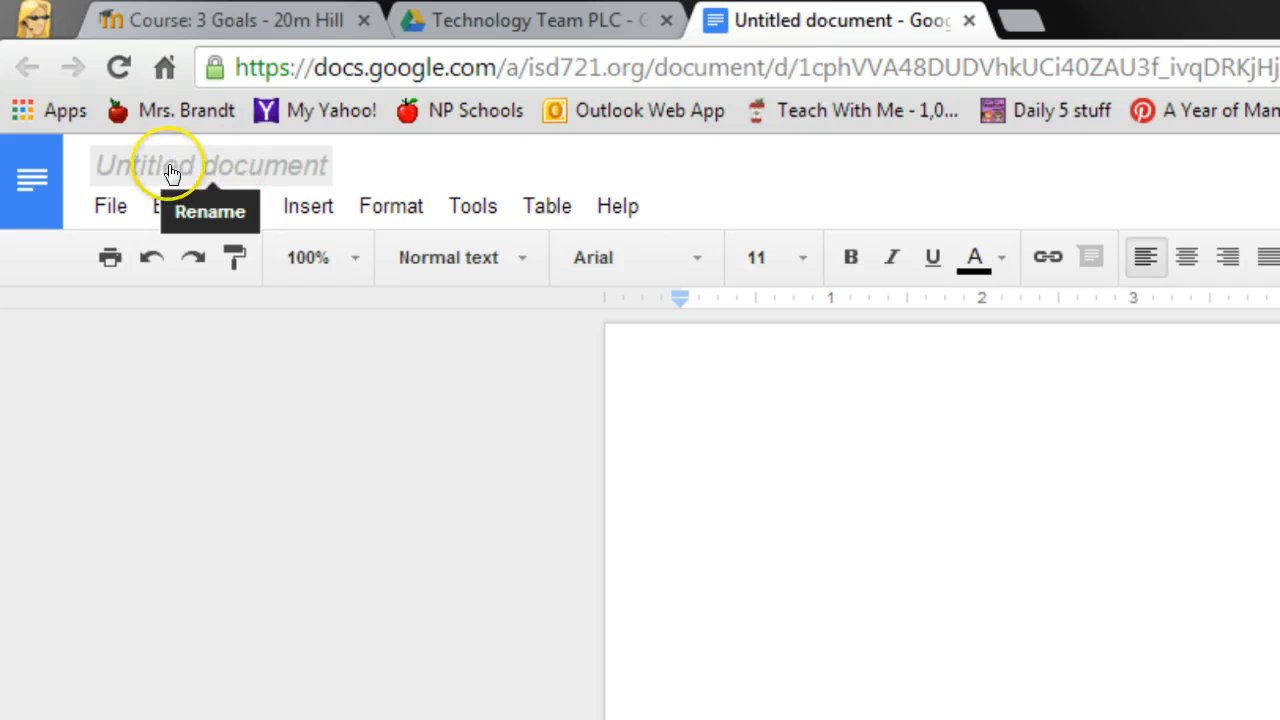
Step: Rename the untitled document as "Technology PLC Agenda-Minutes"
{"action": "left_click", "coordinate": [232, 172]}
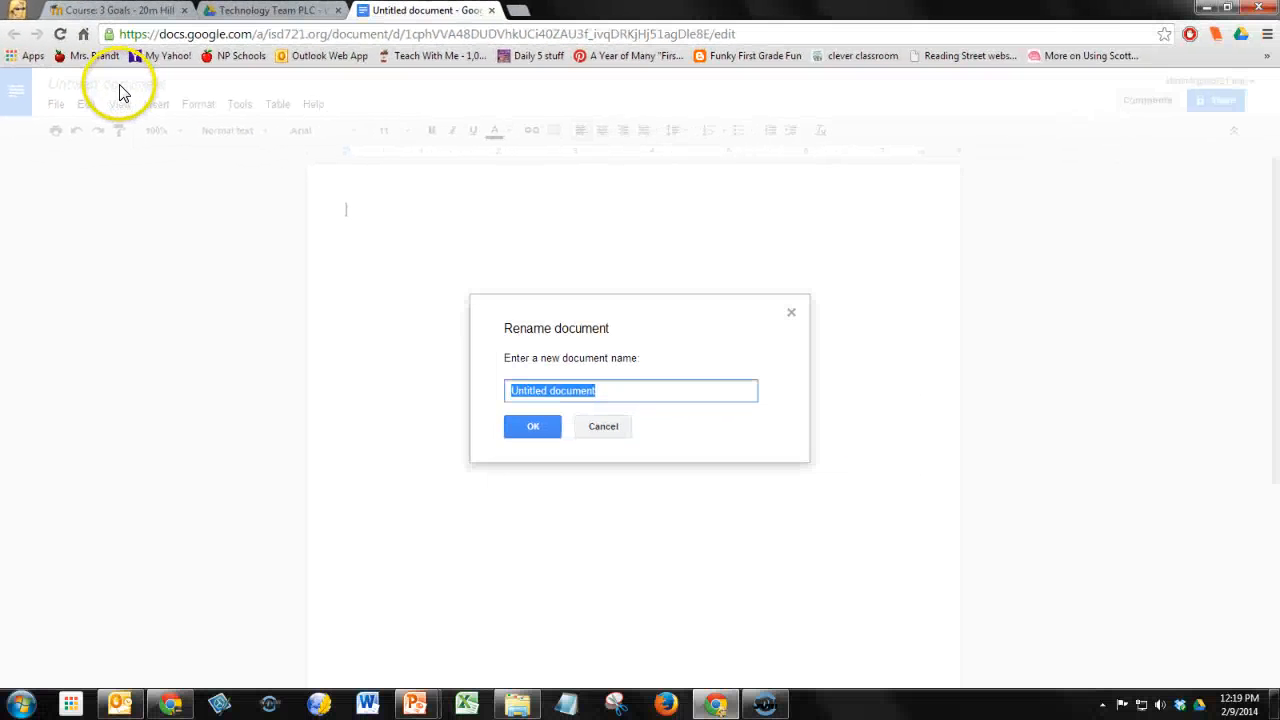
{"action": "type", "text": "Technology P"}
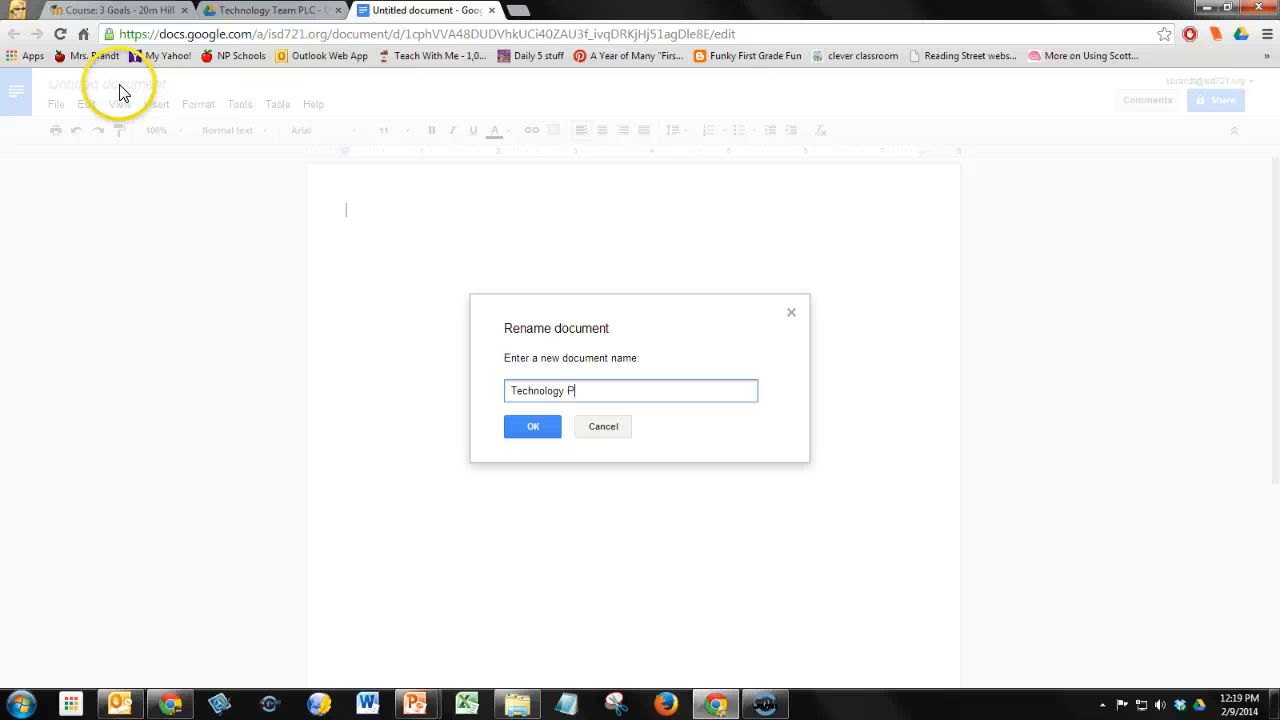
{"action": "type", "text": "LC Agenda-Minutes"}
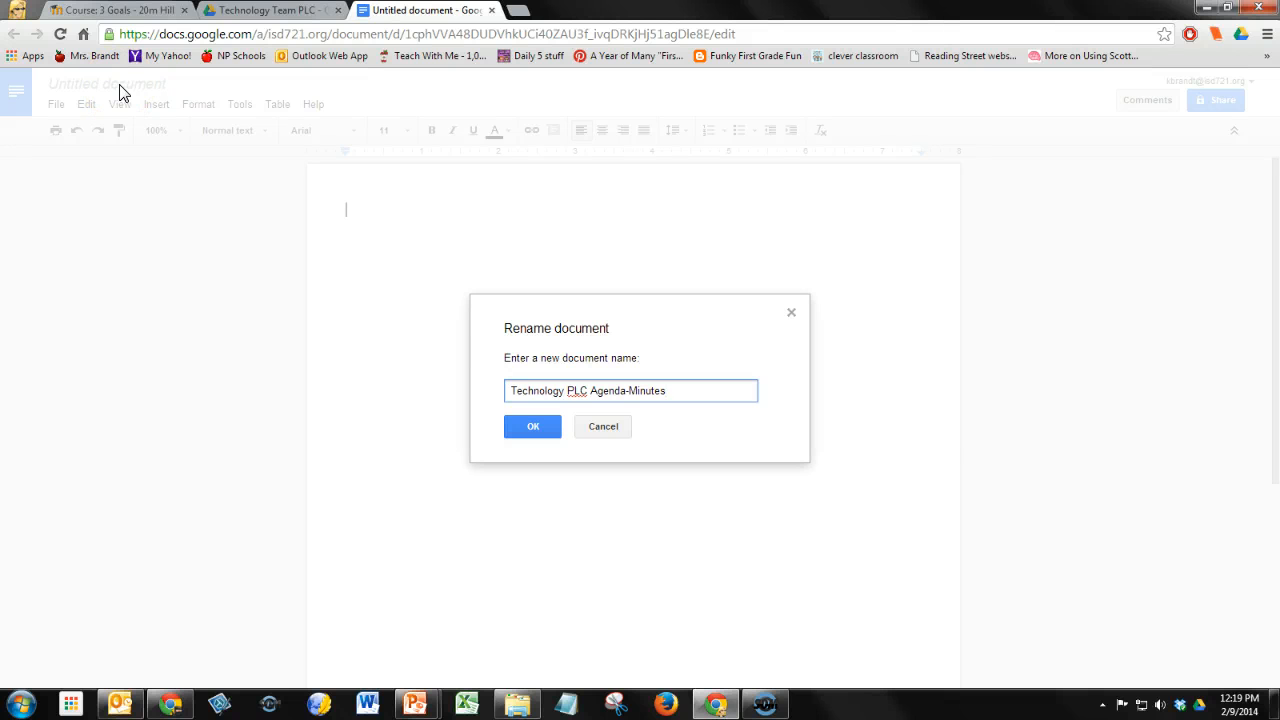
{"action": "left_click", "coordinate": [543, 428]}
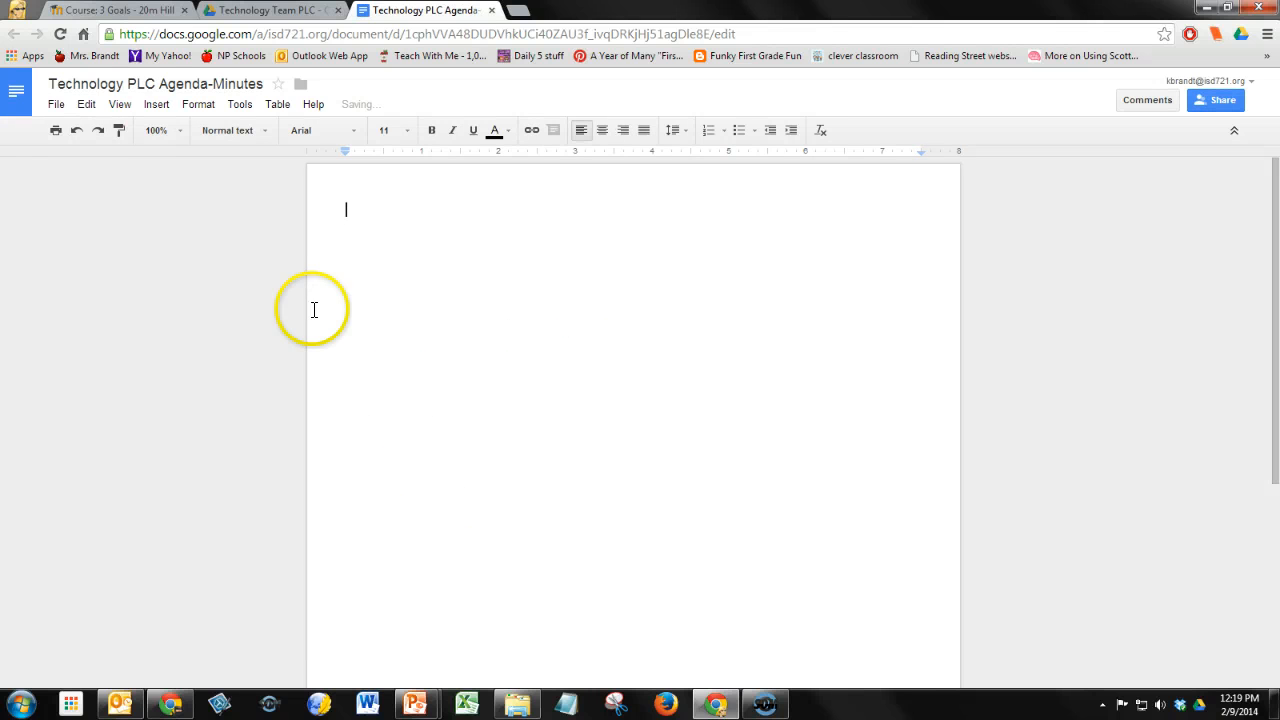
Step: Enter the heading "Technology PLC Agenda & Minutes" in the document body and start a new line beneath it
{"action": "left_click", "coordinate": [594, 362]}
{"action": "type", "text": "Technology PLC Agenda & Minutes"}
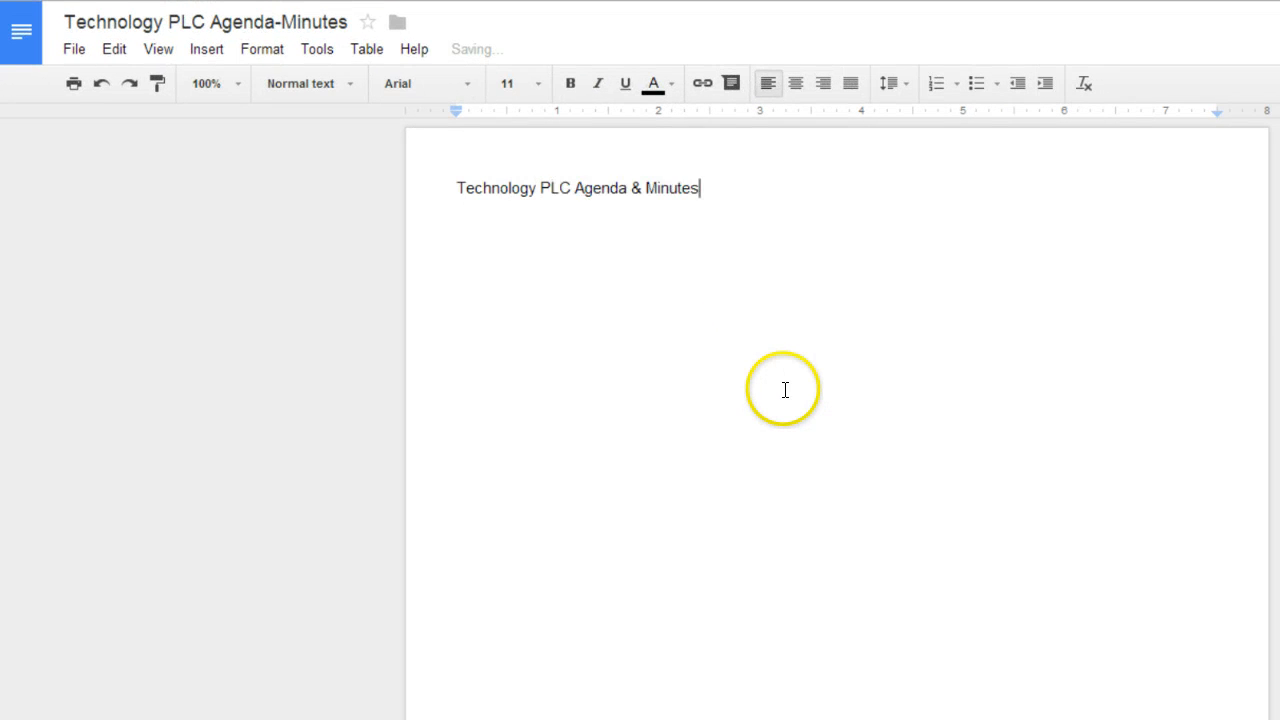
{"action": "key", "text": "Return"}
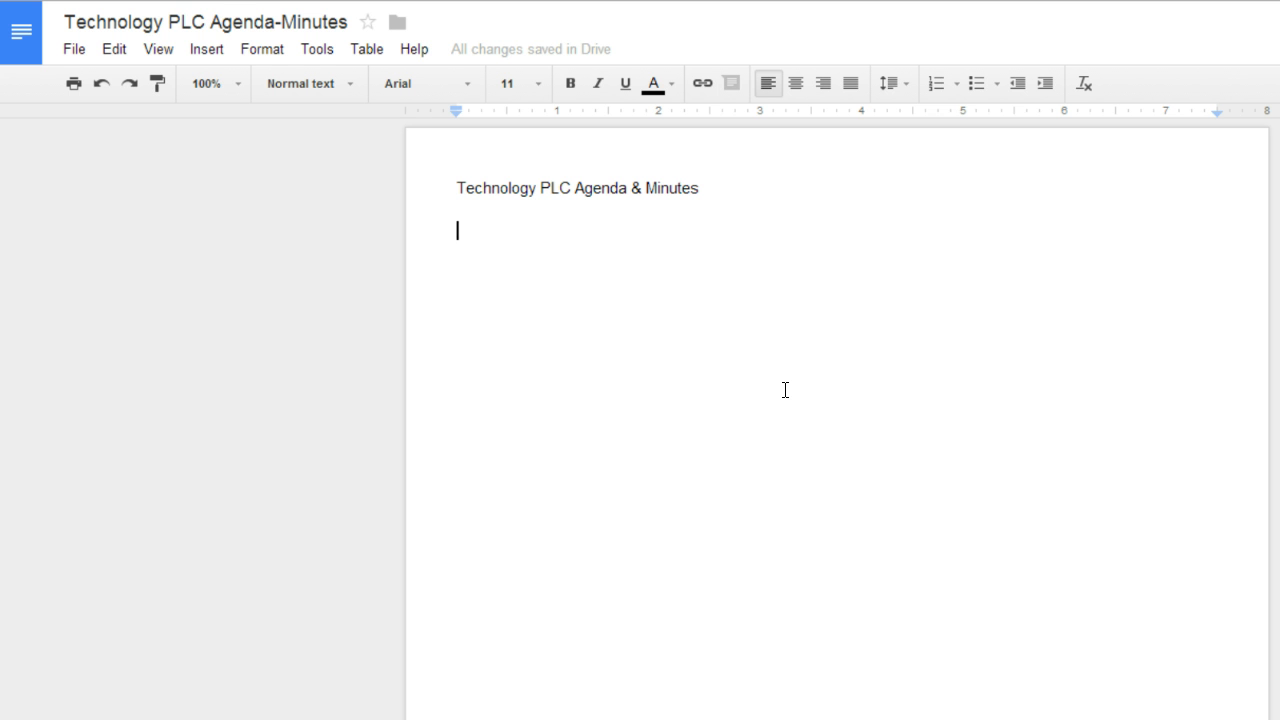
{"action": "left_click", "coordinate": [759, 485]}
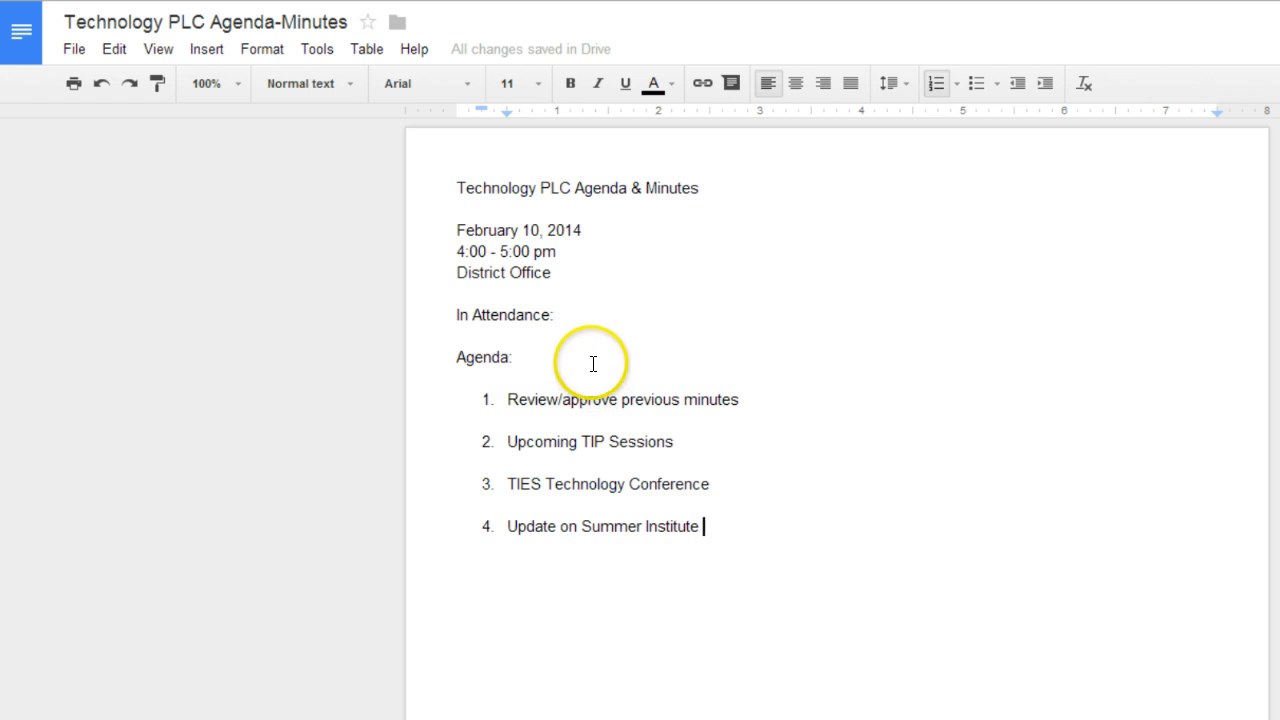
Step: Make the "Technology PLC Agenda & Minutes" heading bold and set its font size to 18
{"action": "double_click", "coordinate": [481, 186]}
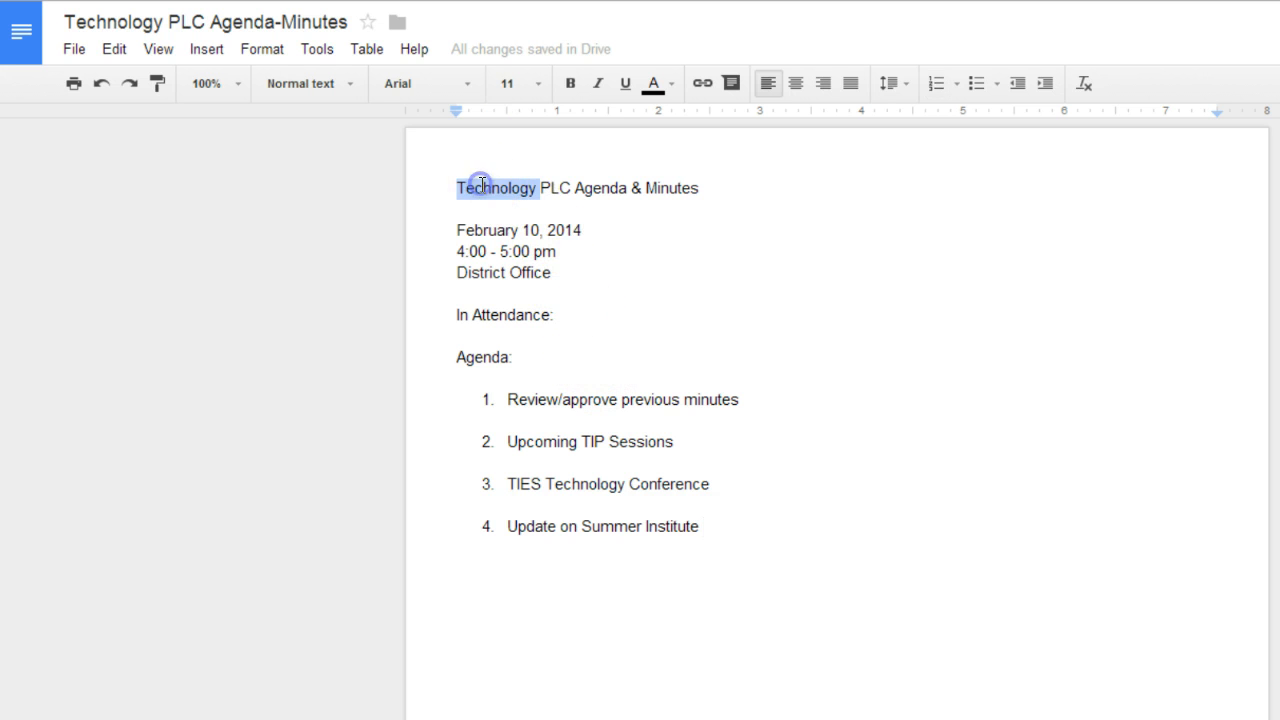
{"action": "left_click_drag", "start_coordinate": [481, 186], "coordinate": [657, 190]}
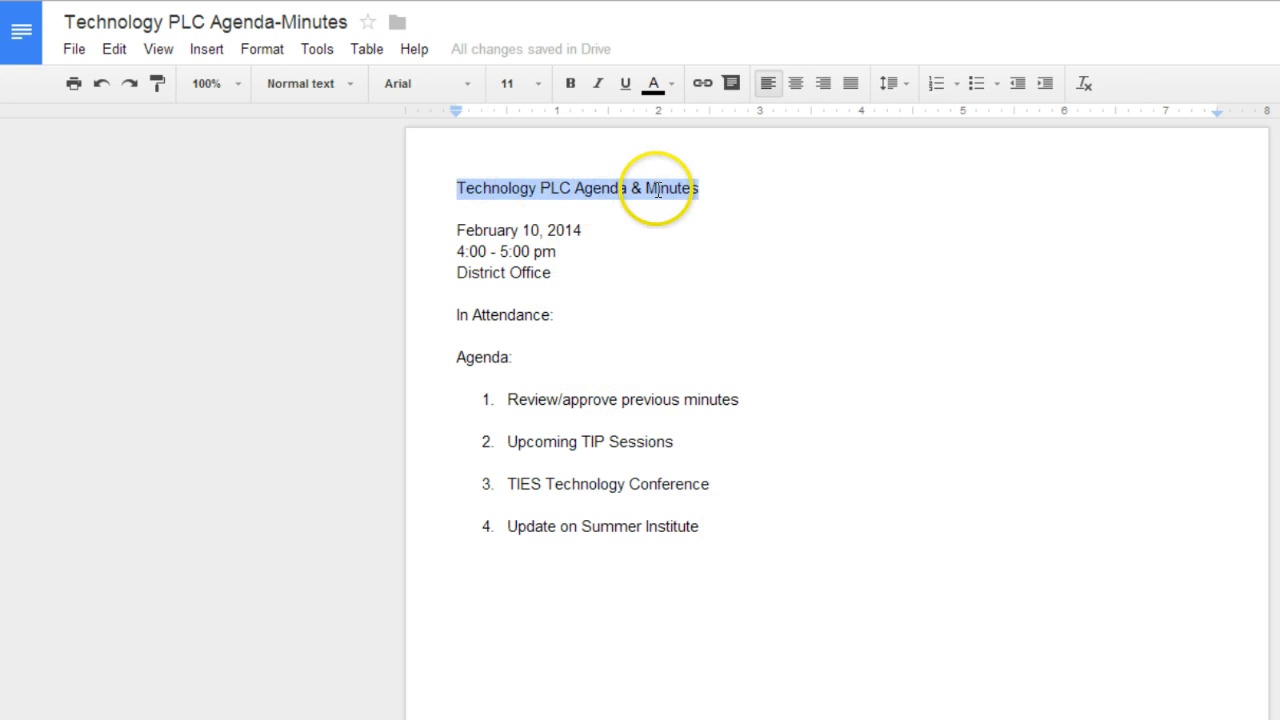
{"action": "left_click", "coordinate": [570, 84]}
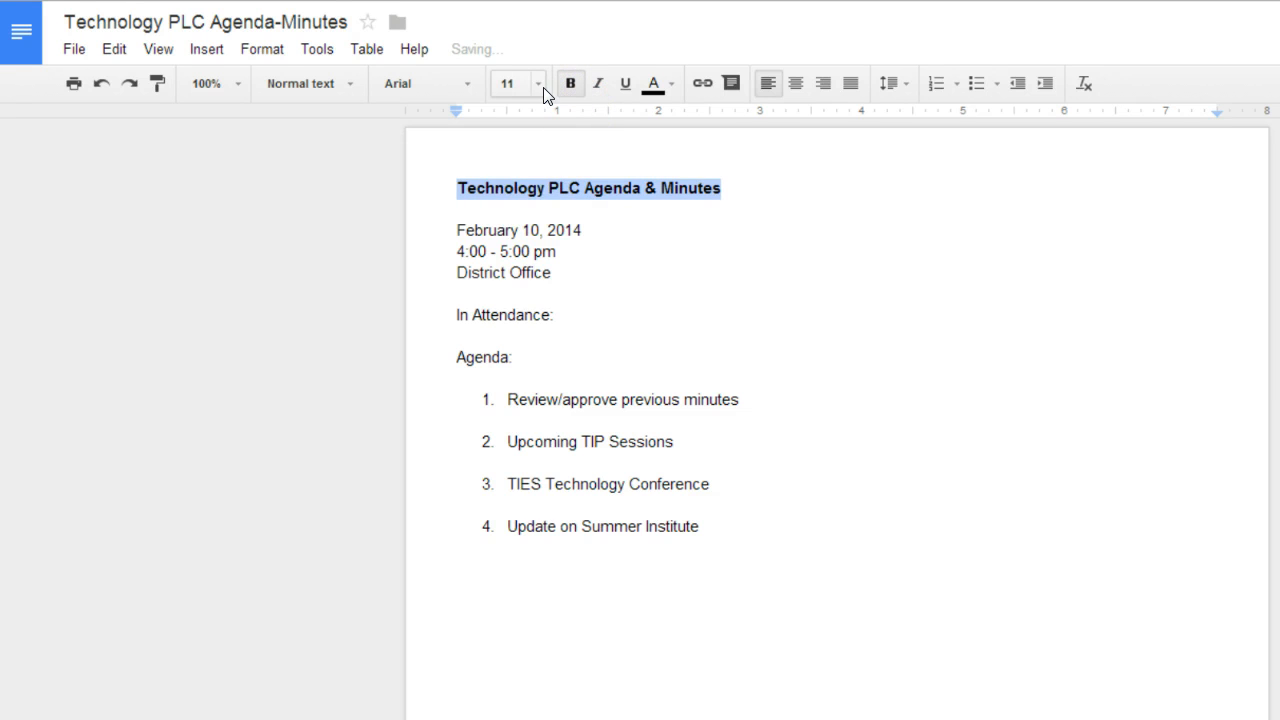
{"action": "left_click", "coordinate": [540, 86]}
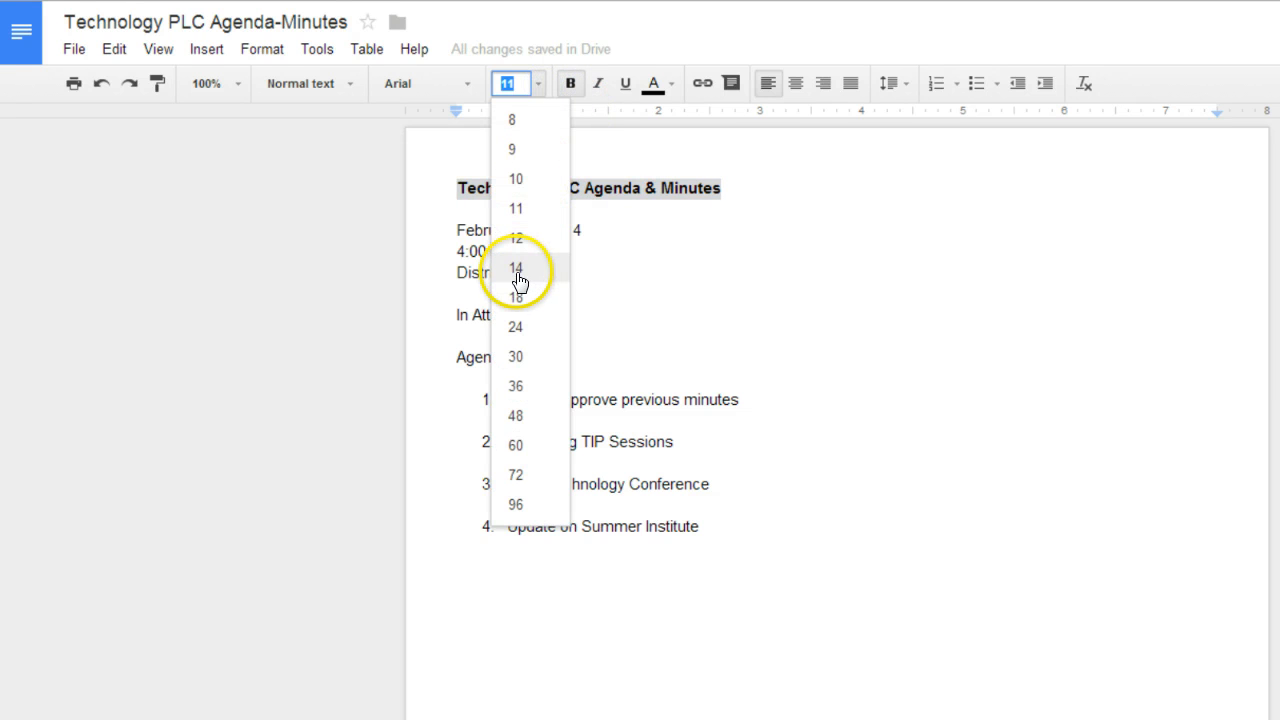
{"action": "left_click", "coordinate": [515, 298]}
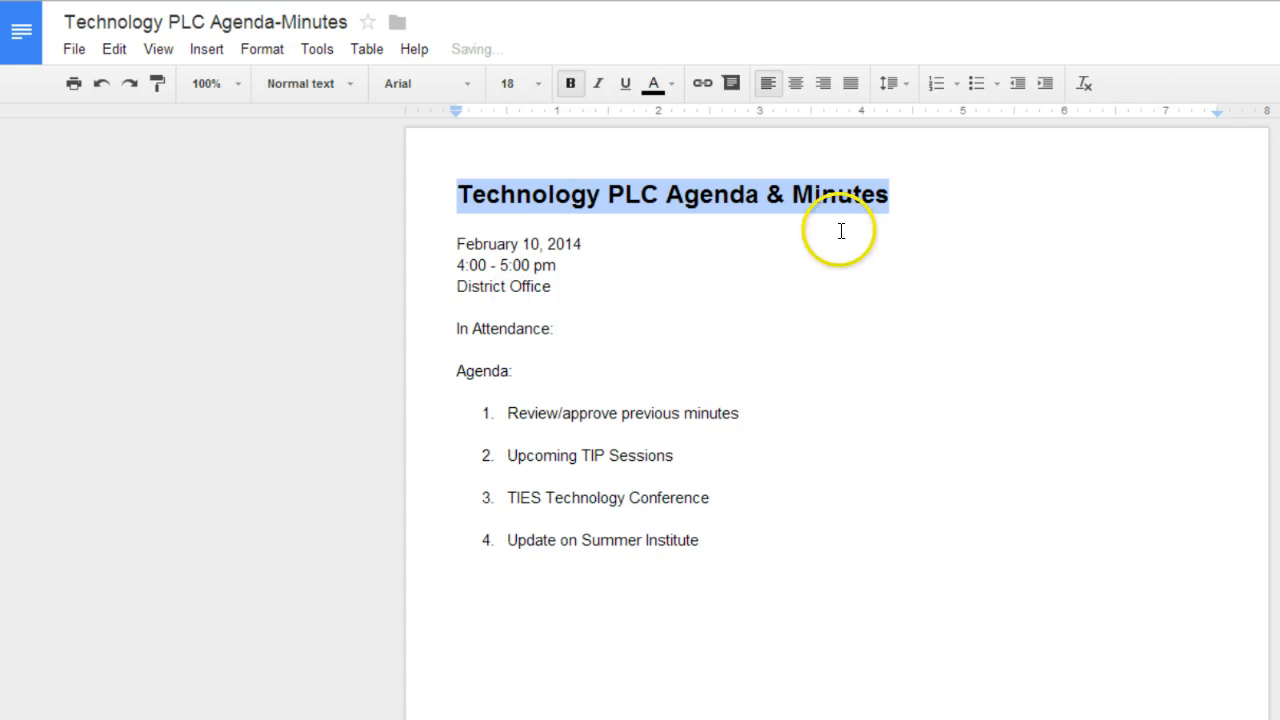
Step: Insert a horizontal line directly beneath the document heading
{"action": "left_click", "coordinate": [903, 197]}
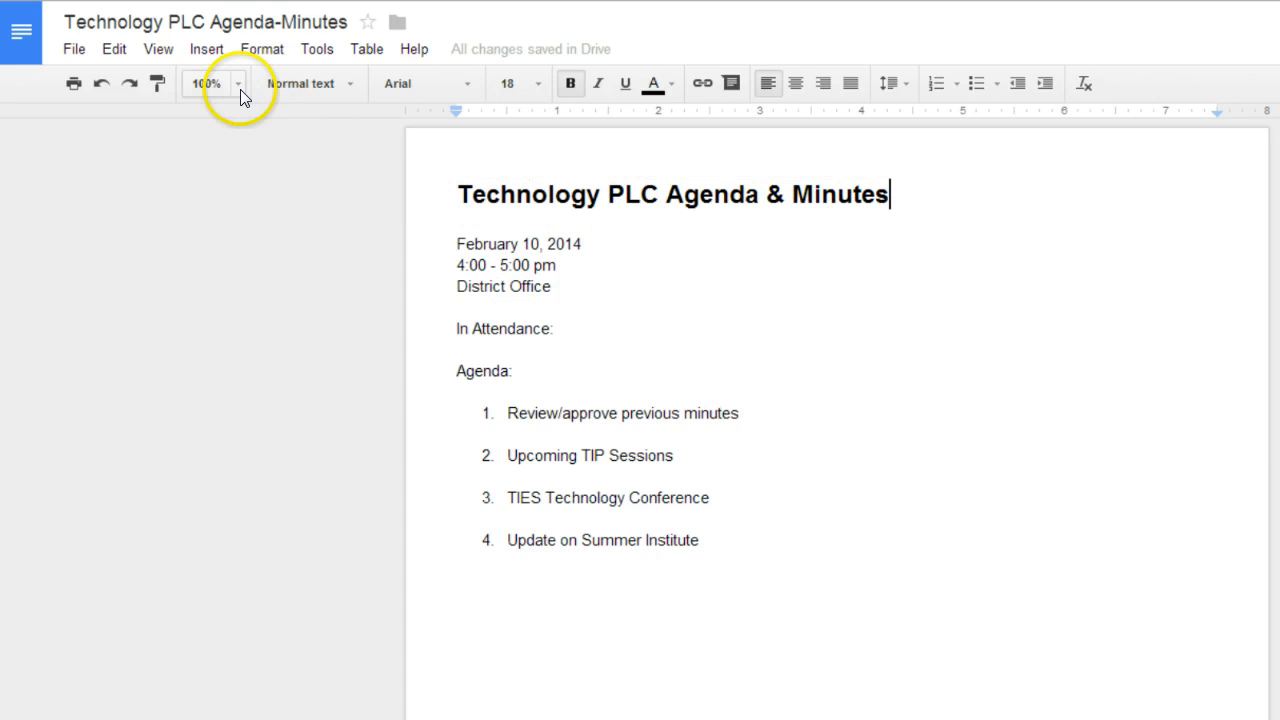
{"action": "left_click", "coordinate": [208, 49]}
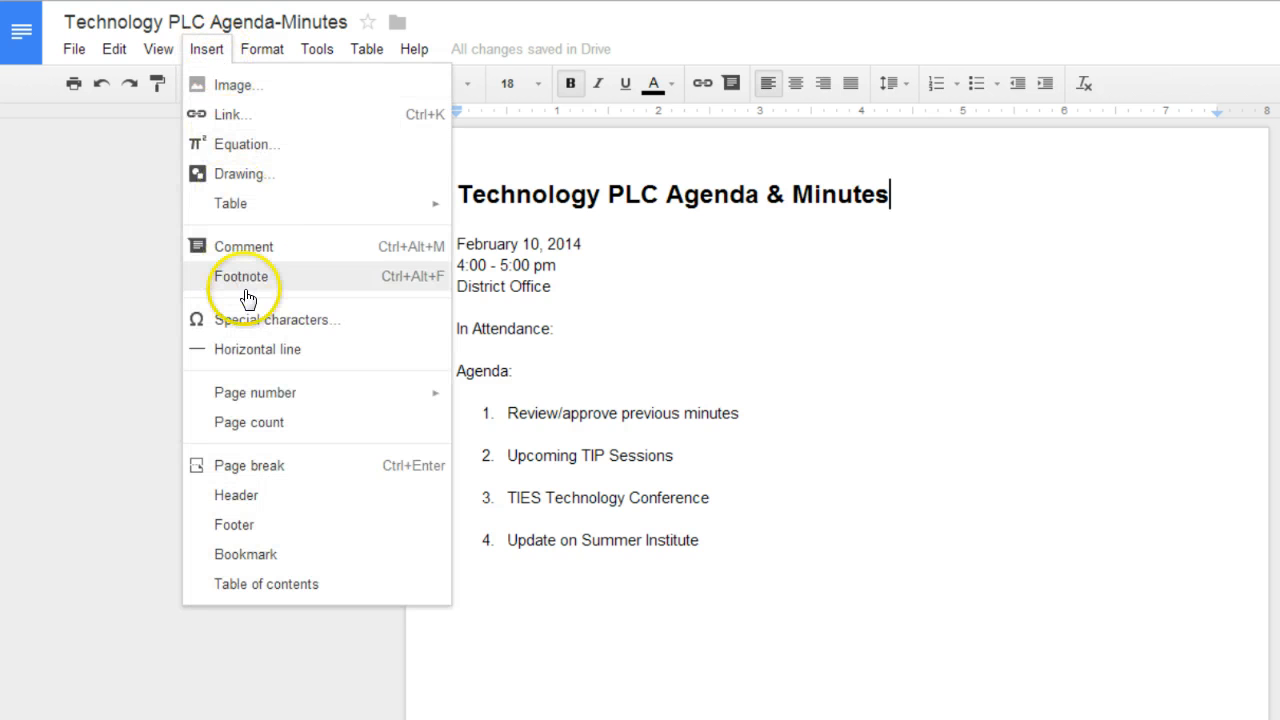
{"action": "left_click", "coordinate": [252, 349]}
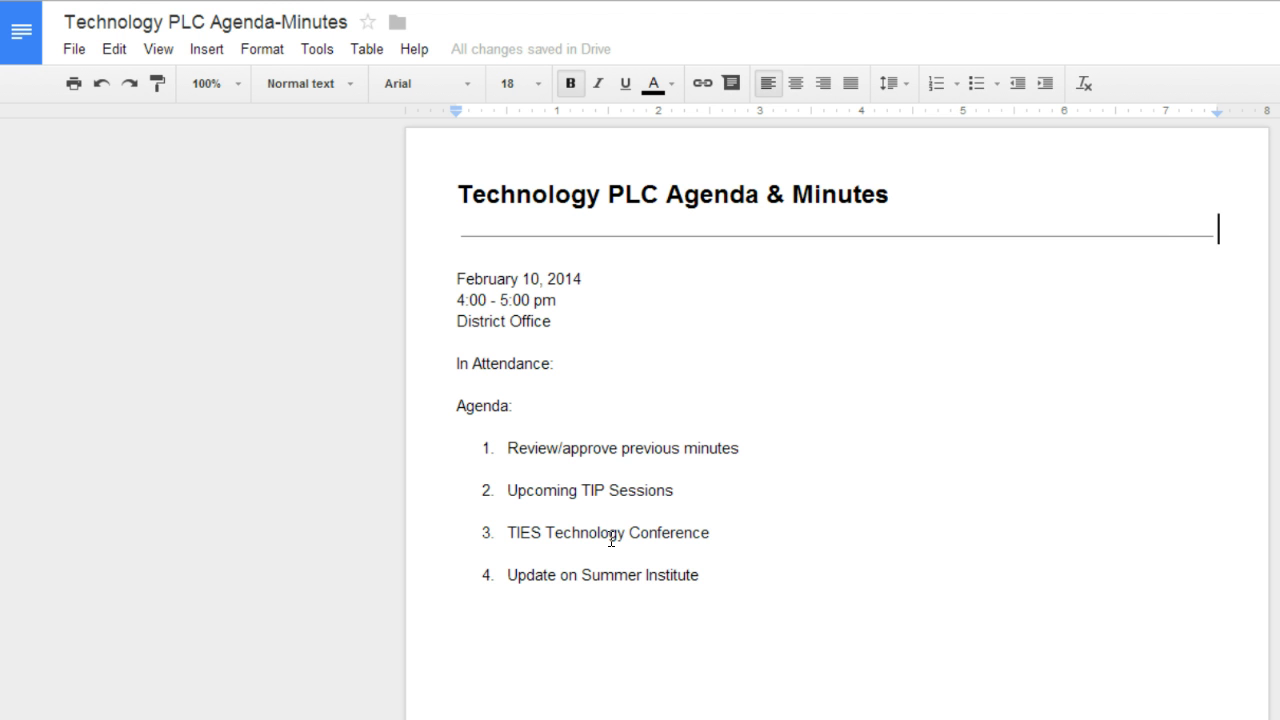
Step: Add an indented sub-item reading "Website:" under the TIES Technology Conference agenda item
{"action": "left_click", "coordinate": [733, 532]}
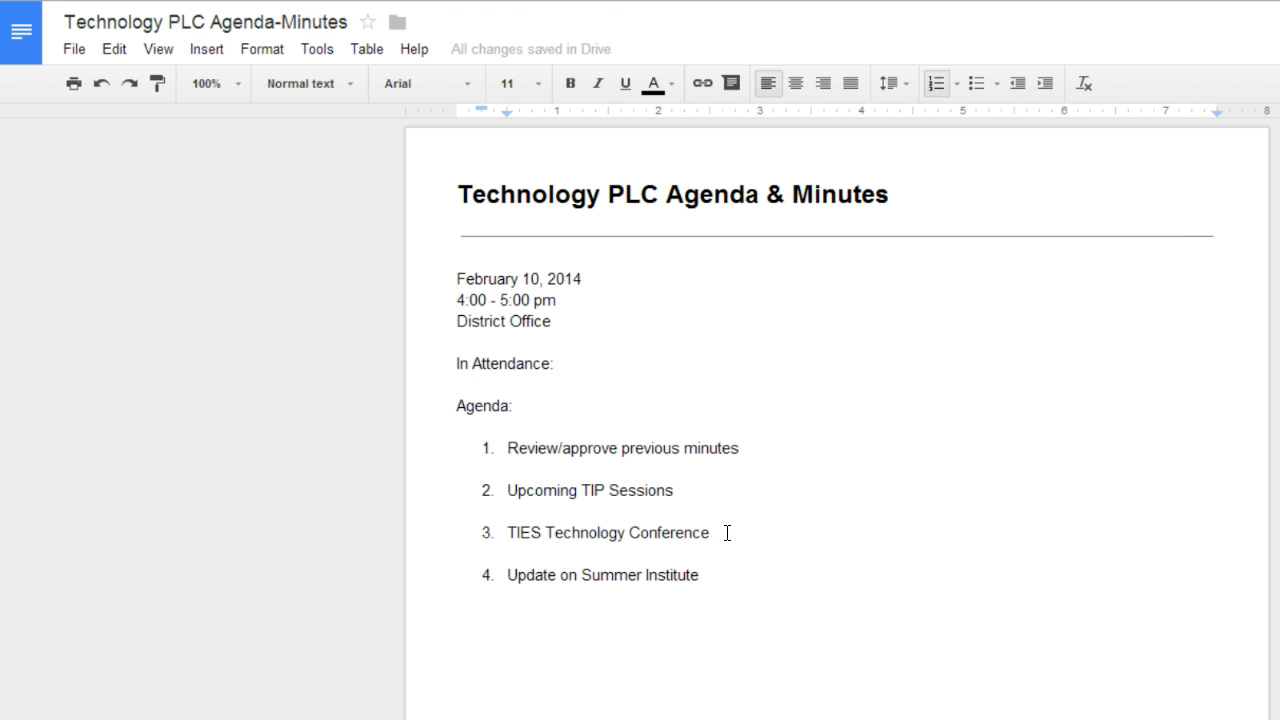
{"action": "key", "text": "Return"}
{"action": "key", "text": "Tab"}
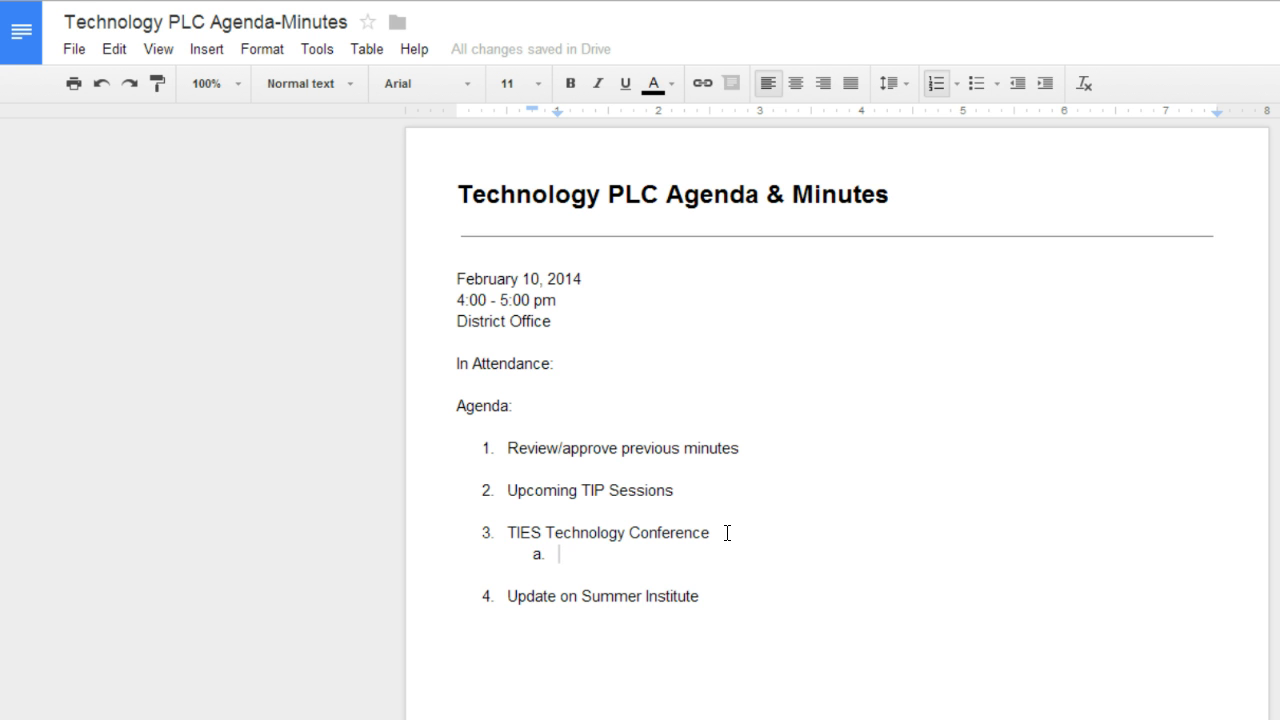
{"action": "type", "text": "Website:"}
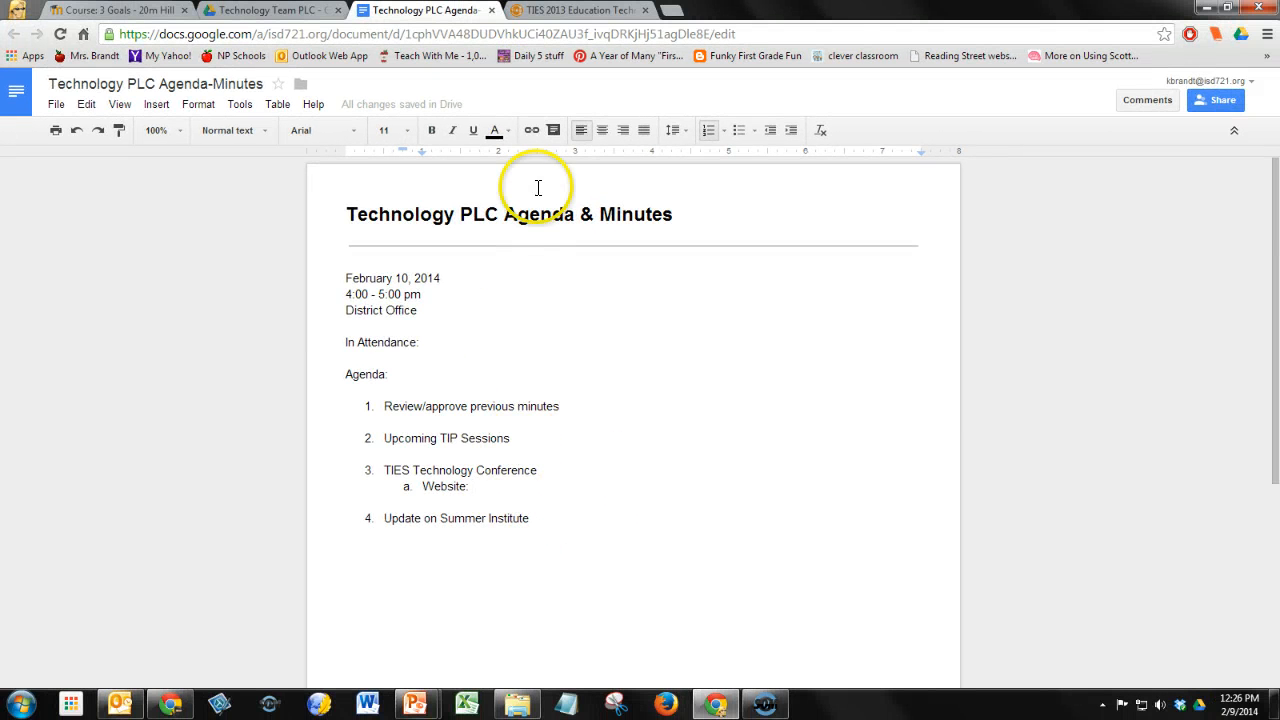
Step: Copy the web address of the open TIES 2013 conference site and paste it after "Website:" in the agenda document
{"action": "left_click", "coordinate": [560, 10]}
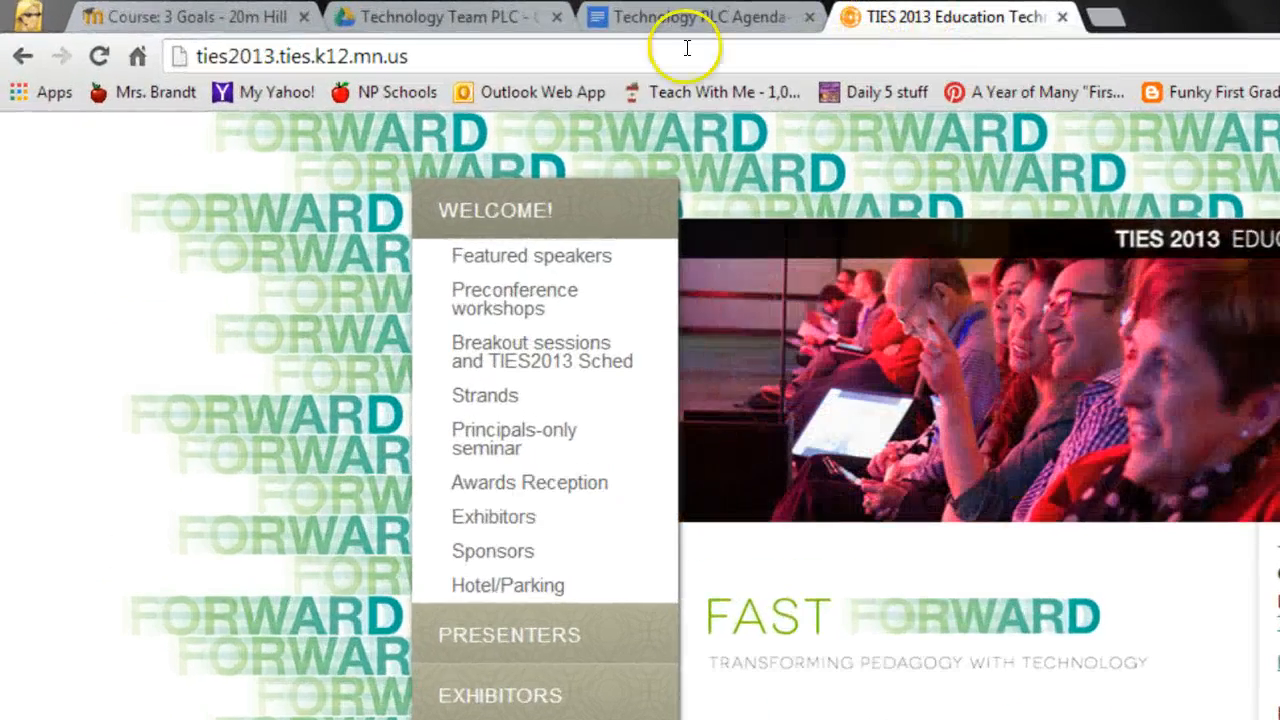
{"action": "right_click", "coordinate": [503, 58]}
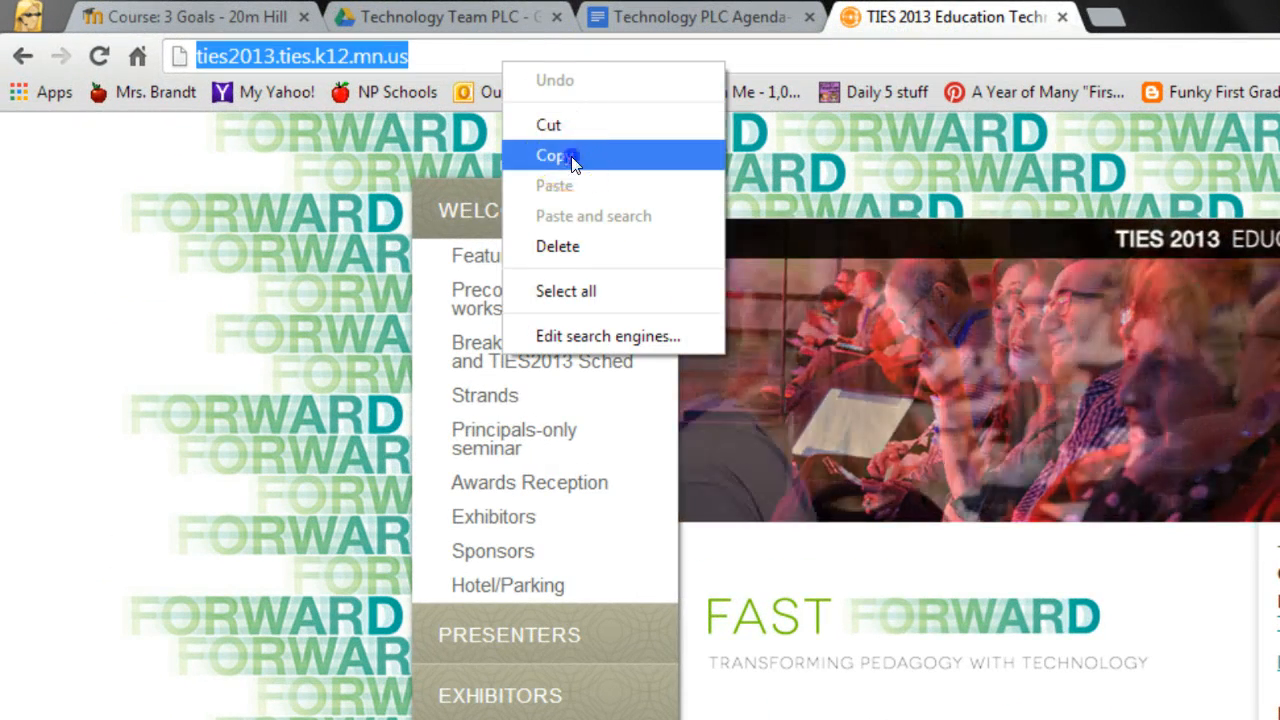
{"action": "left_click", "coordinate": [566, 156]}
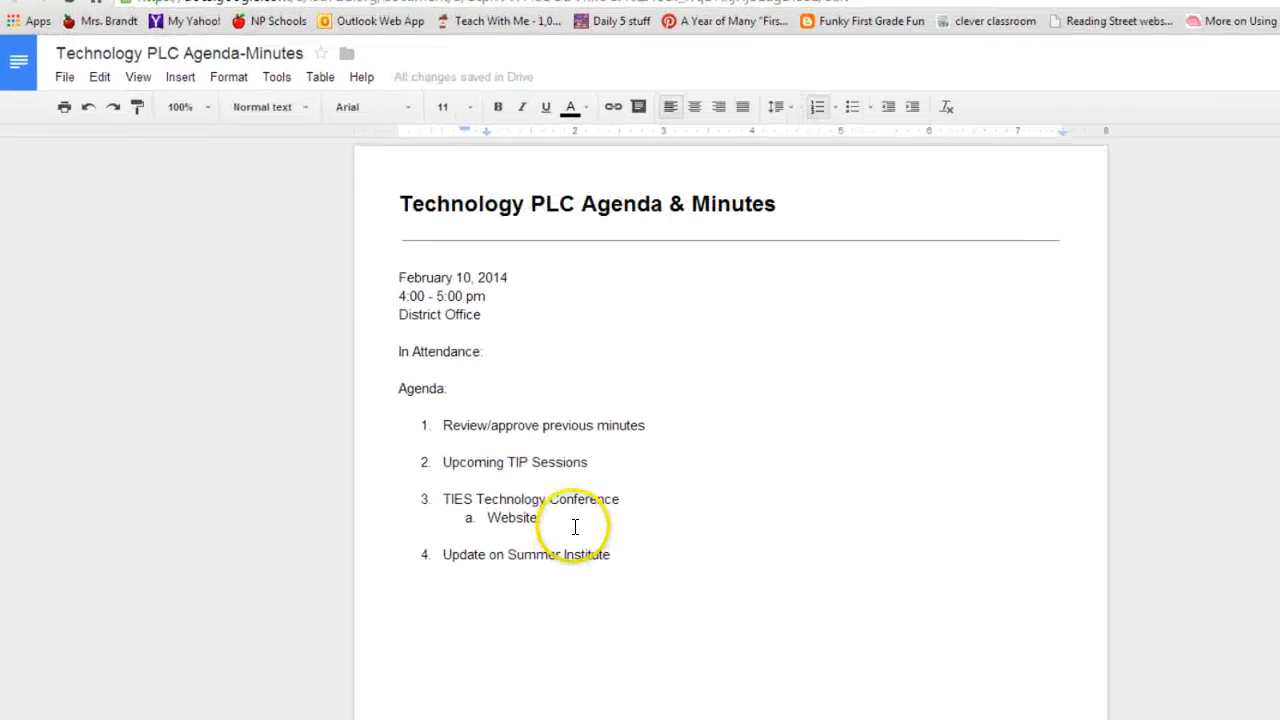
{"action": "key", "text": "ctrl+v"}
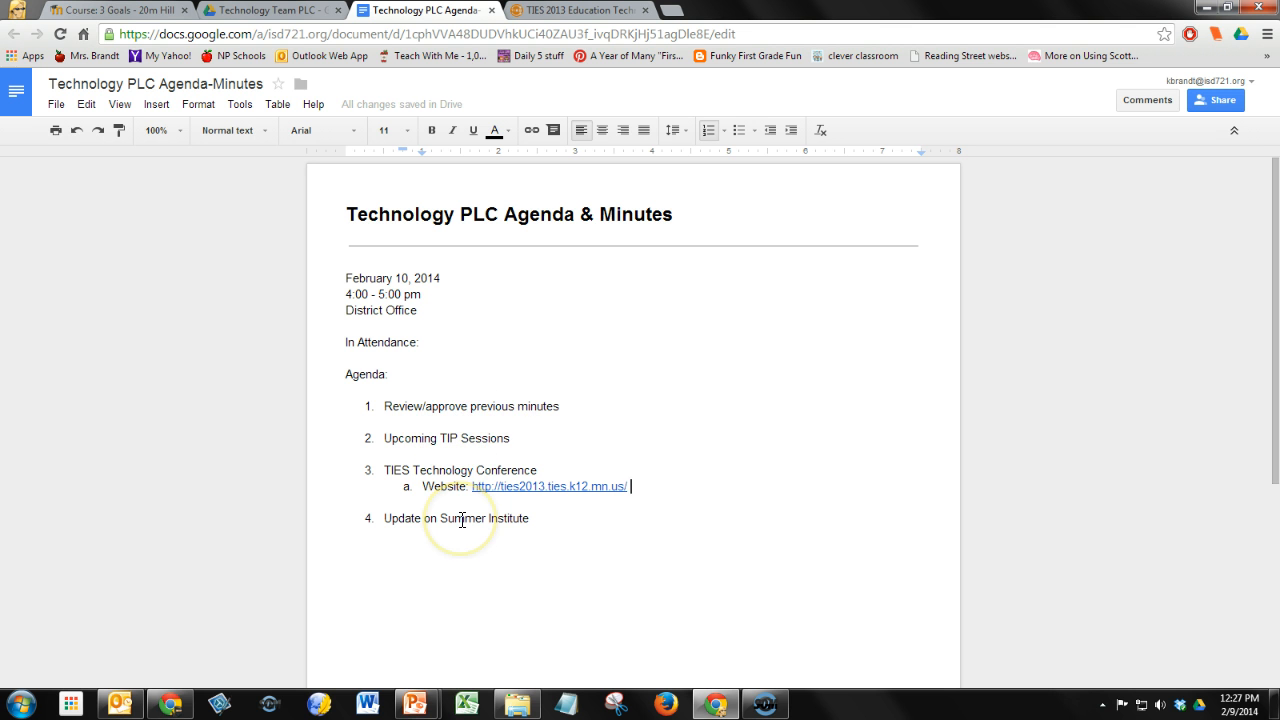
Step: Fill in the attendees' first names, separated by commas, after "In Attendance:"
{"action": "left_click", "coordinate": [465, 406]}
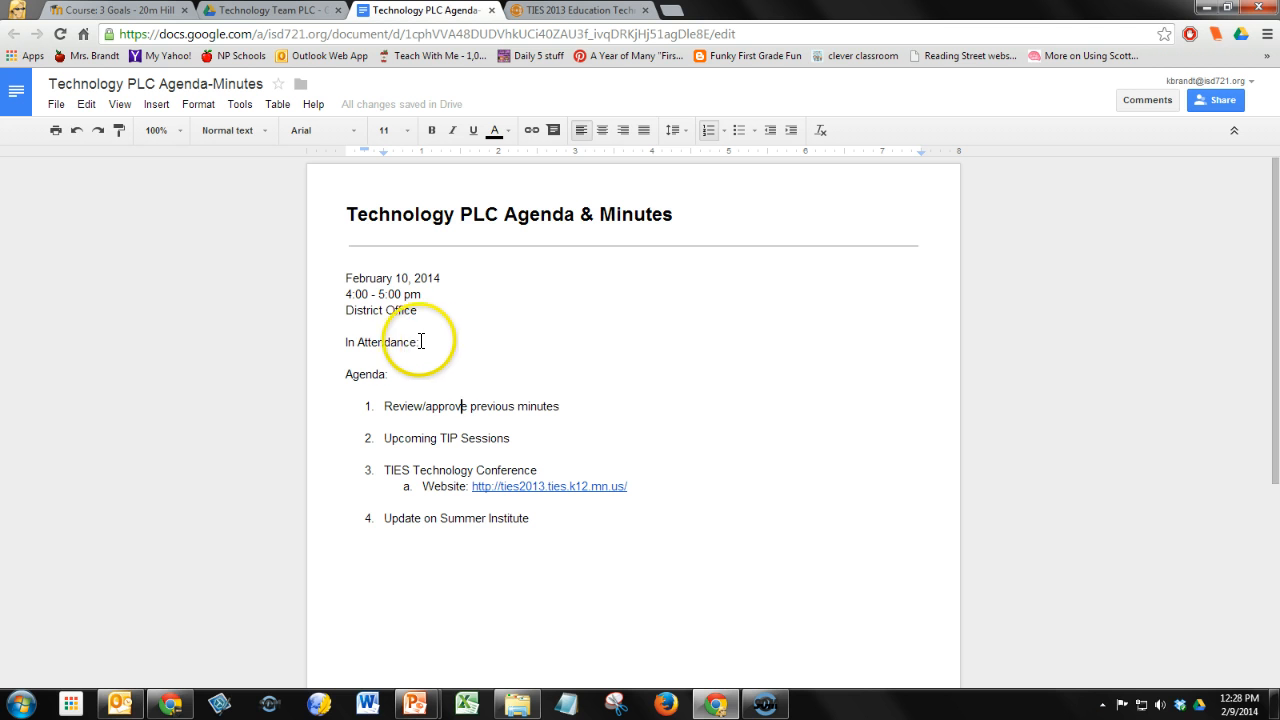
{"action": "double_click", "coordinate": [429, 341]}
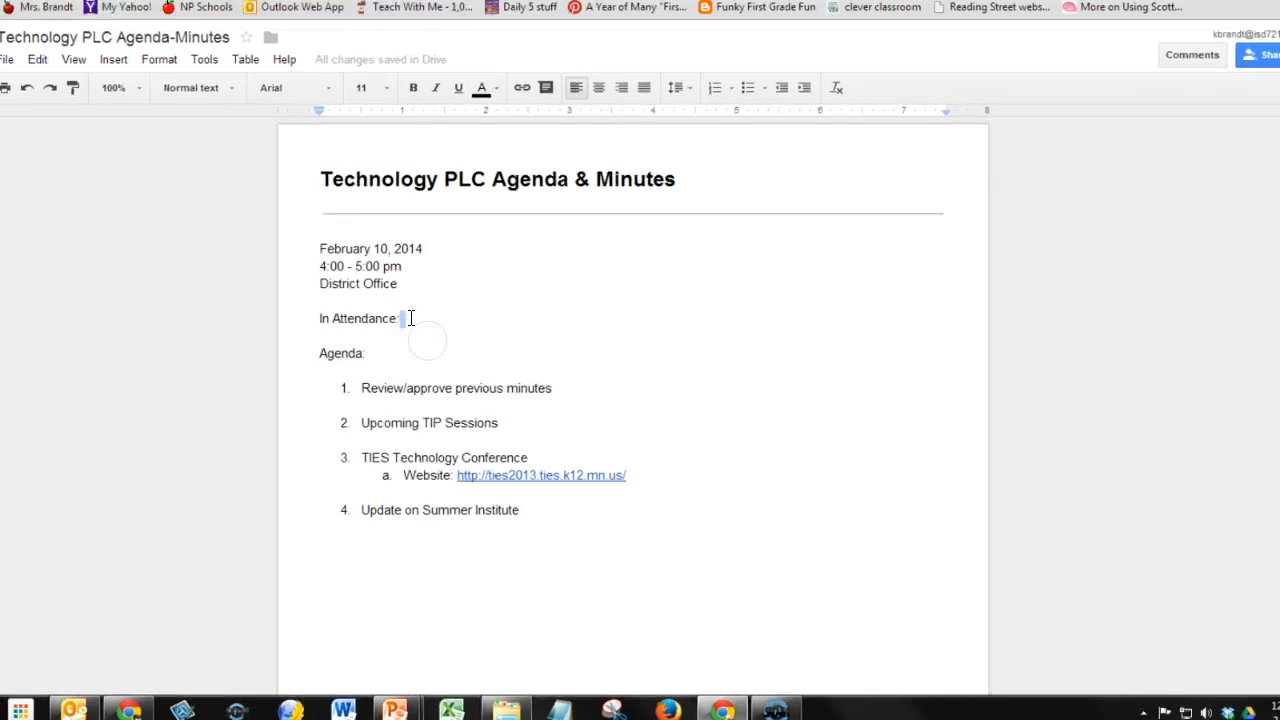
{"action": "left_click", "coordinate": [410, 318]}
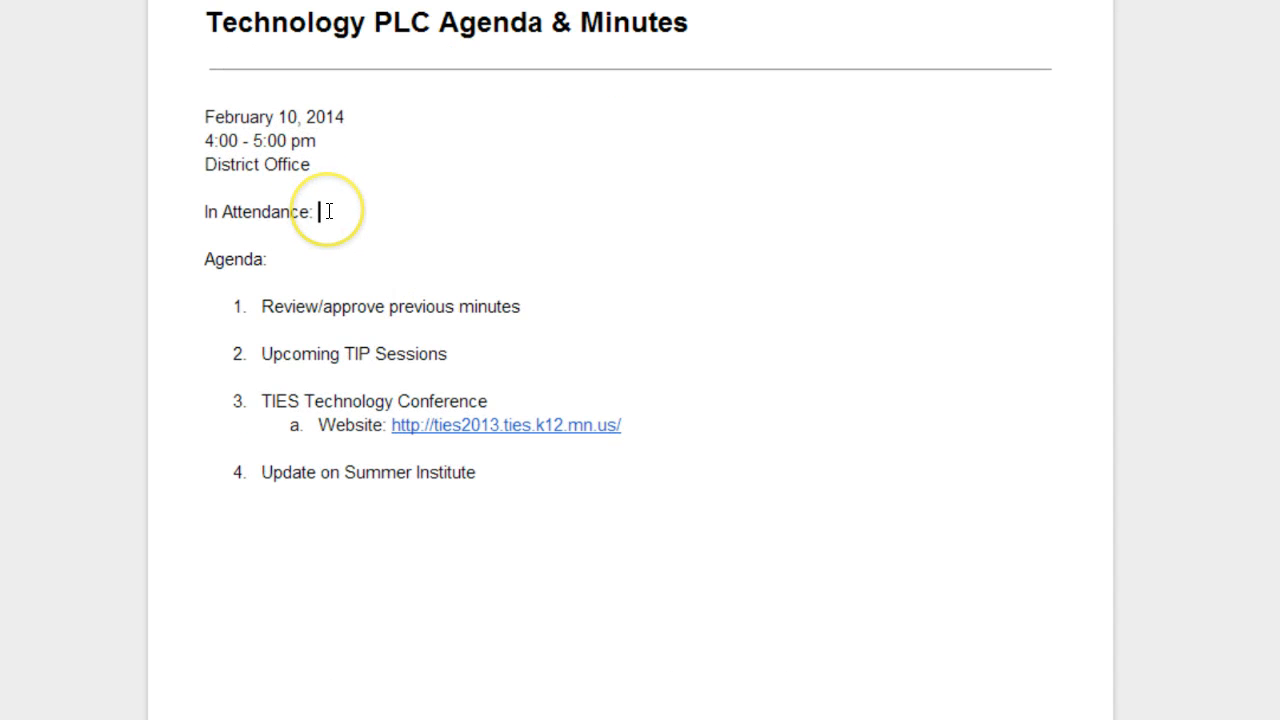
{"action": "type", "text": "Sha"}
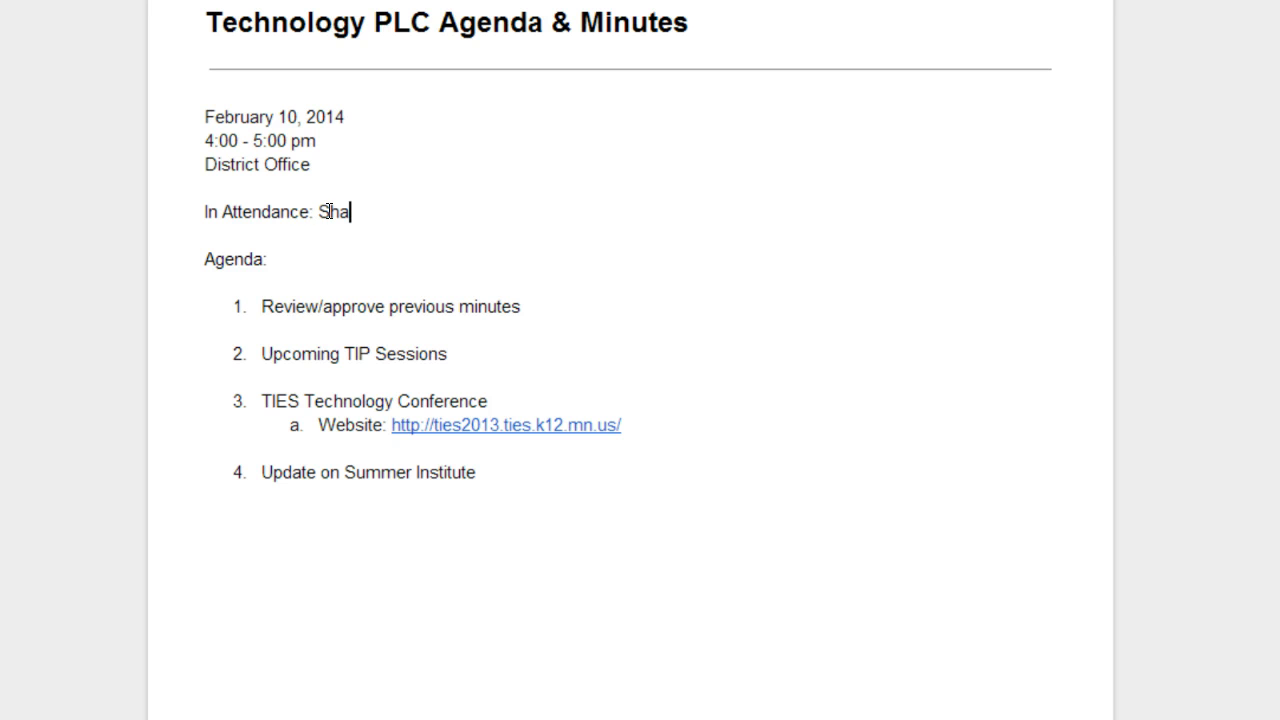
{"action": "type", "text": "wn, Greg, Bob, Mitch, Sue, Judy, Cathy, Denise, Jane"}
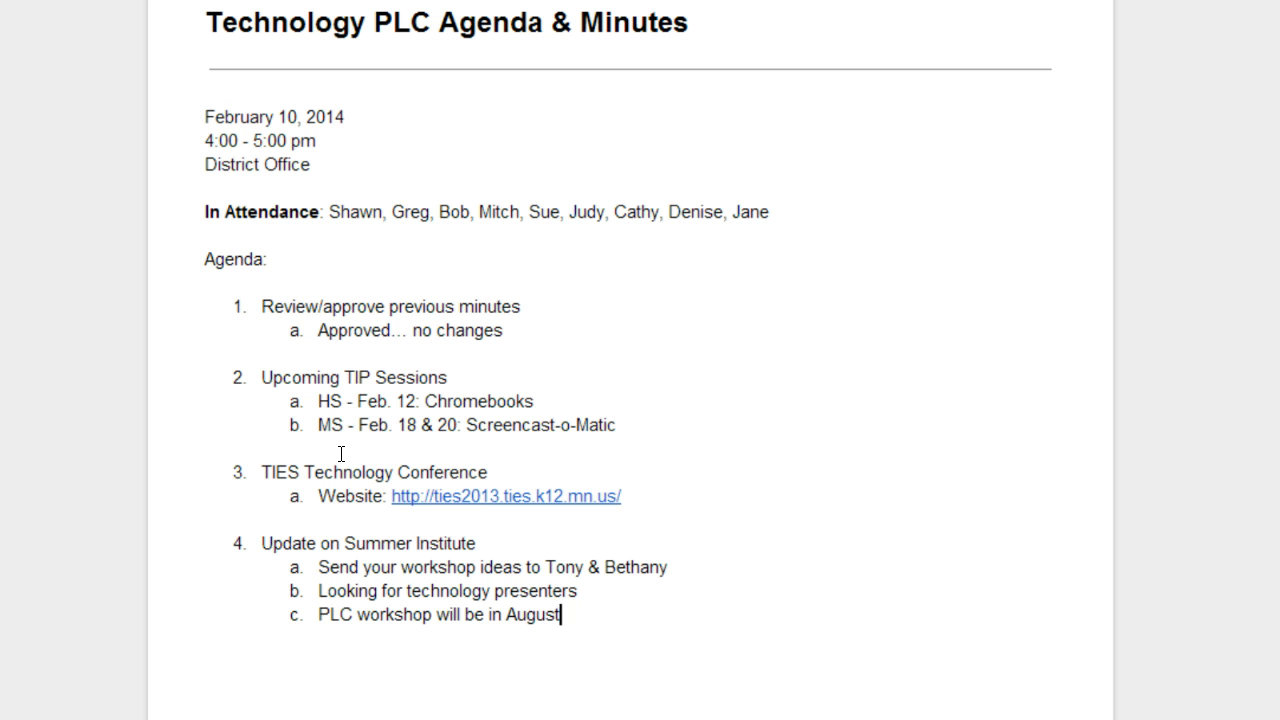
Step: Insert two blank lines between the horizontal line and the February 10, 2014 date, and place the cursor on the upper one
{"action": "left_click", "coordinate": [271, 258]}
{"action": "left_click_drag", "start_coordinate": [271, 258], "coordinate": [191, 117]}
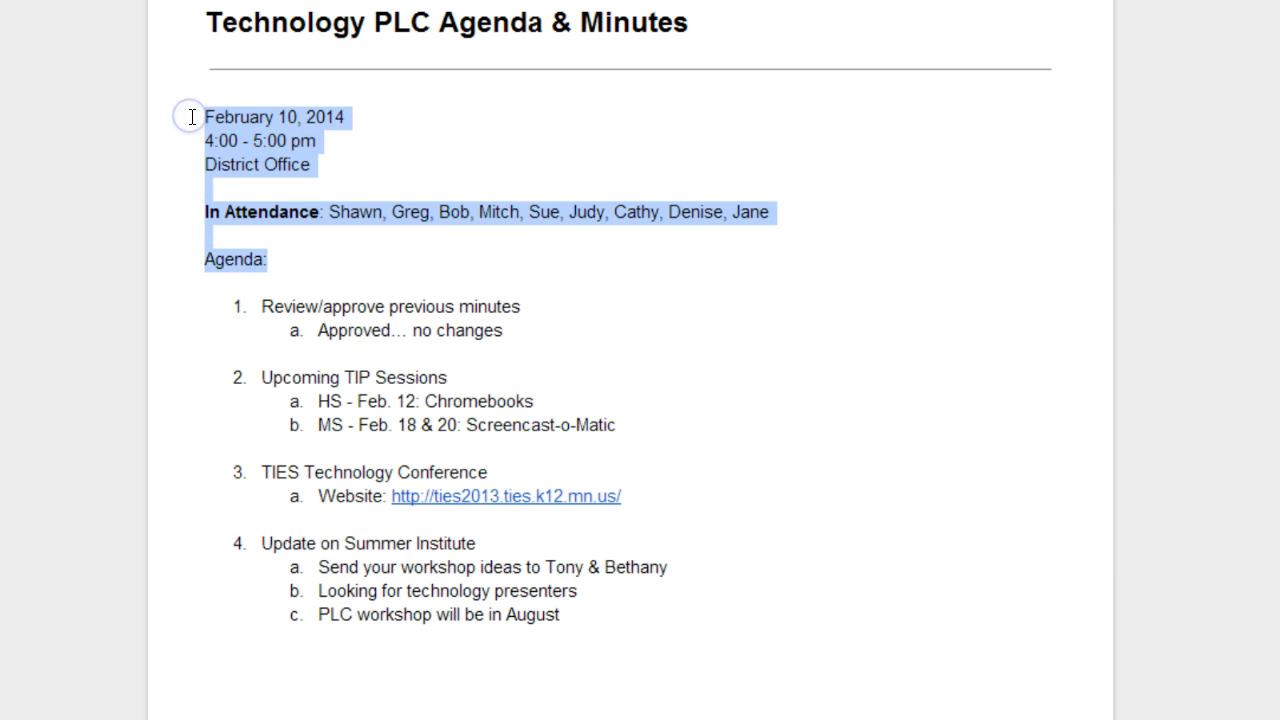
{"action": "left_click", "coordinate": [191, 117]}
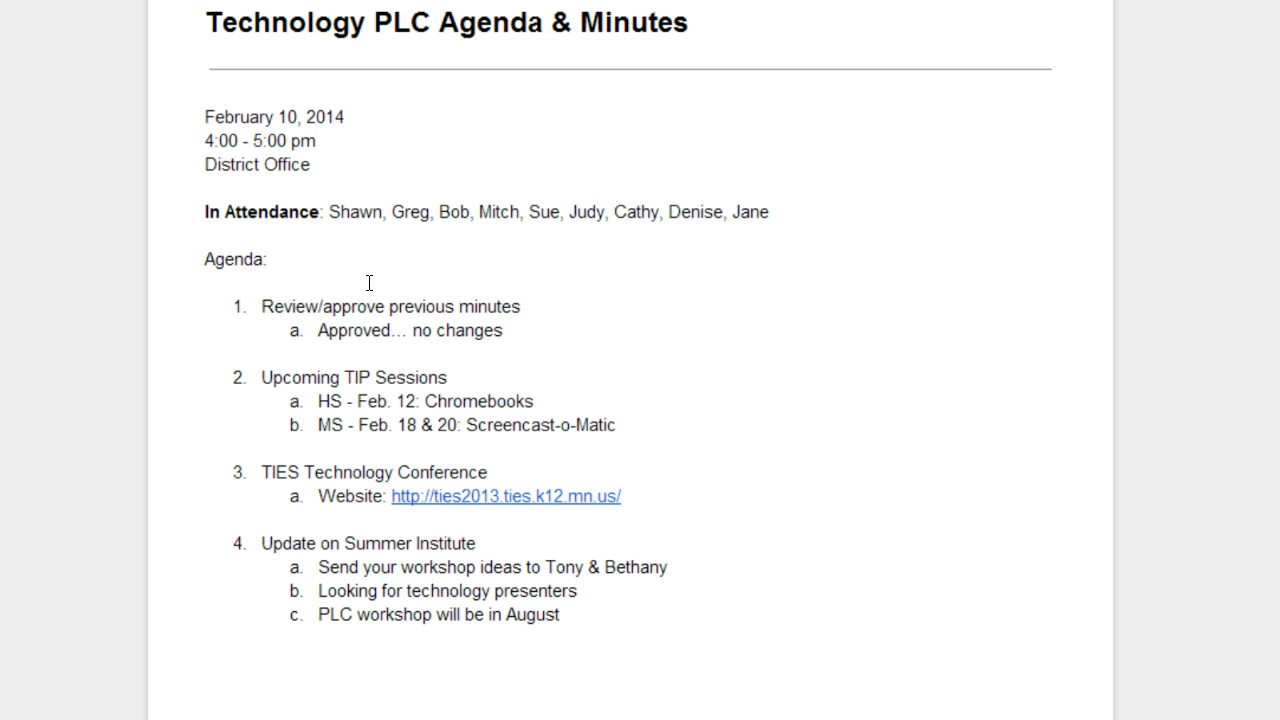
{"action": "key", "text": "Return"}
{"action": "key", "text": "Return"}
{"action": "key", "text": "Up"}
{"action": "key", "text": "Up"}
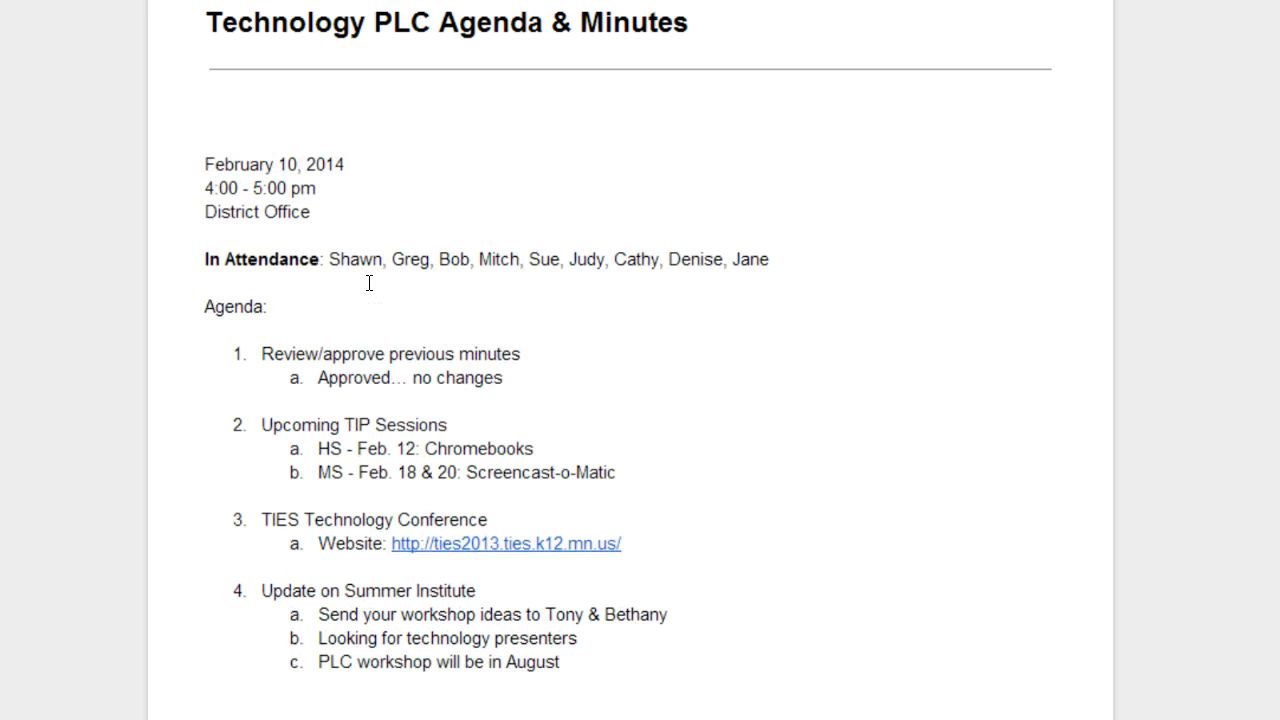
Step: Paste the copied meeting header above the February 10 entry and update the copy to February 17, 2014 with the attendee names removed
{"action": "key", "text": "ctrl+v"}
{"action": "left_click", "coordinate": [285, 117]}
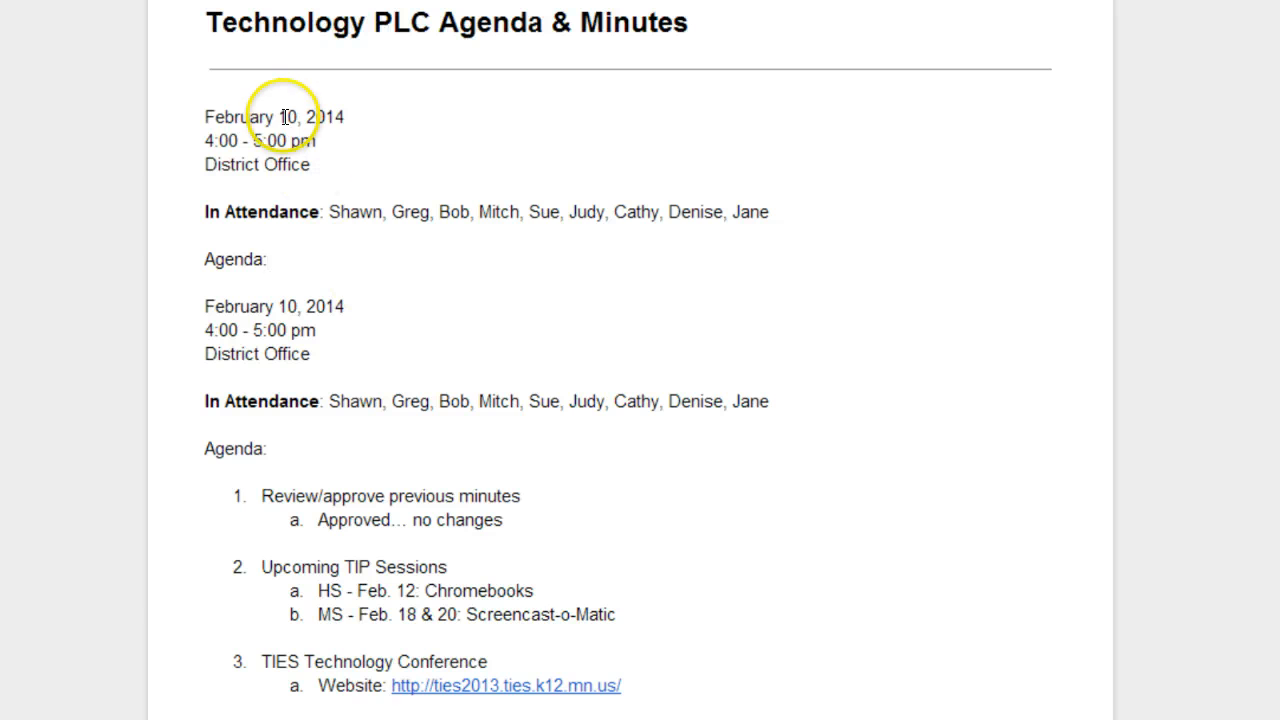
{"action": "key", "text": "BackSpace"}
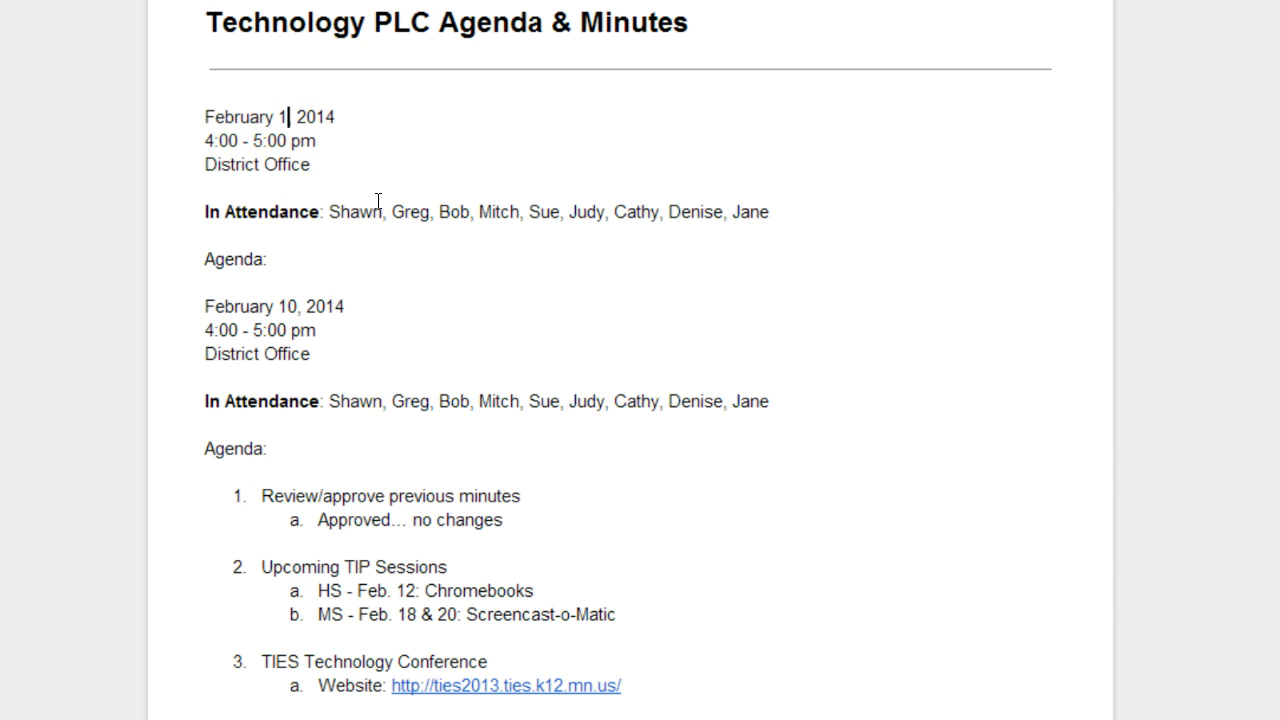
{"action": "type", "text": "7"}
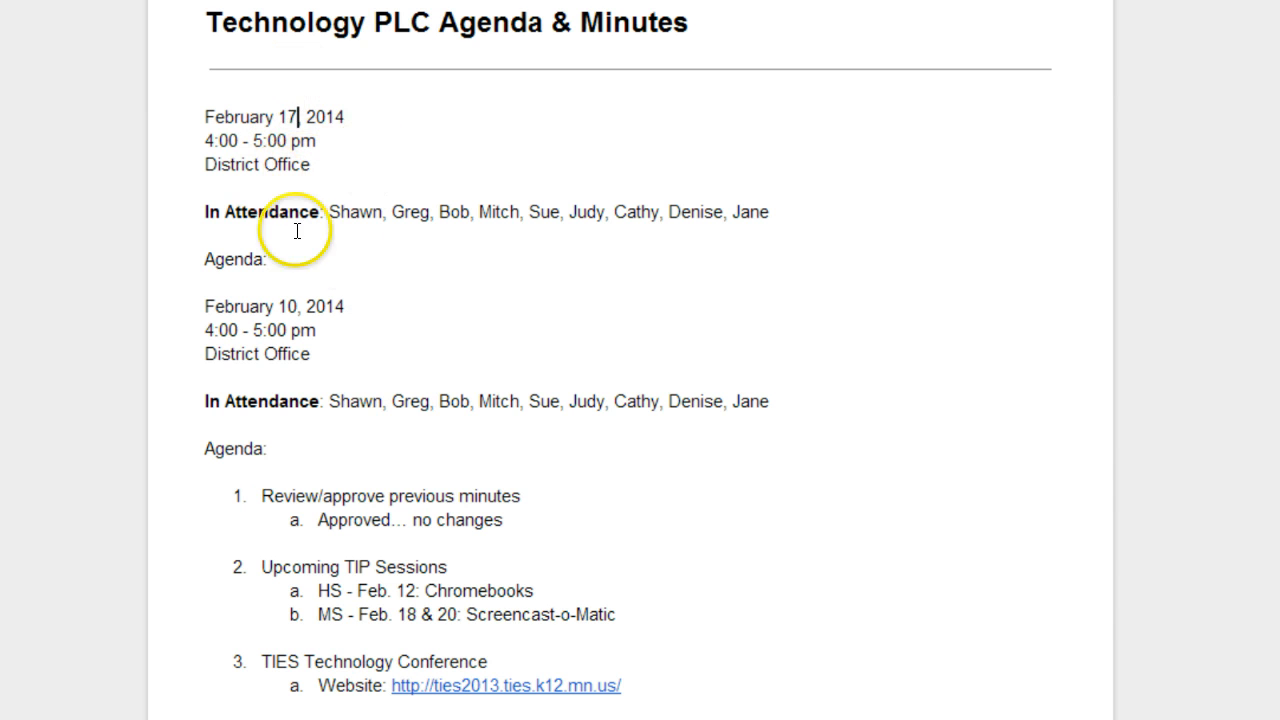
{"action": "left_click_drag", "start_coordinate": [360, 211], "coordinate": [760, 217]}
{"action": "key", "text": "BackSpace"}
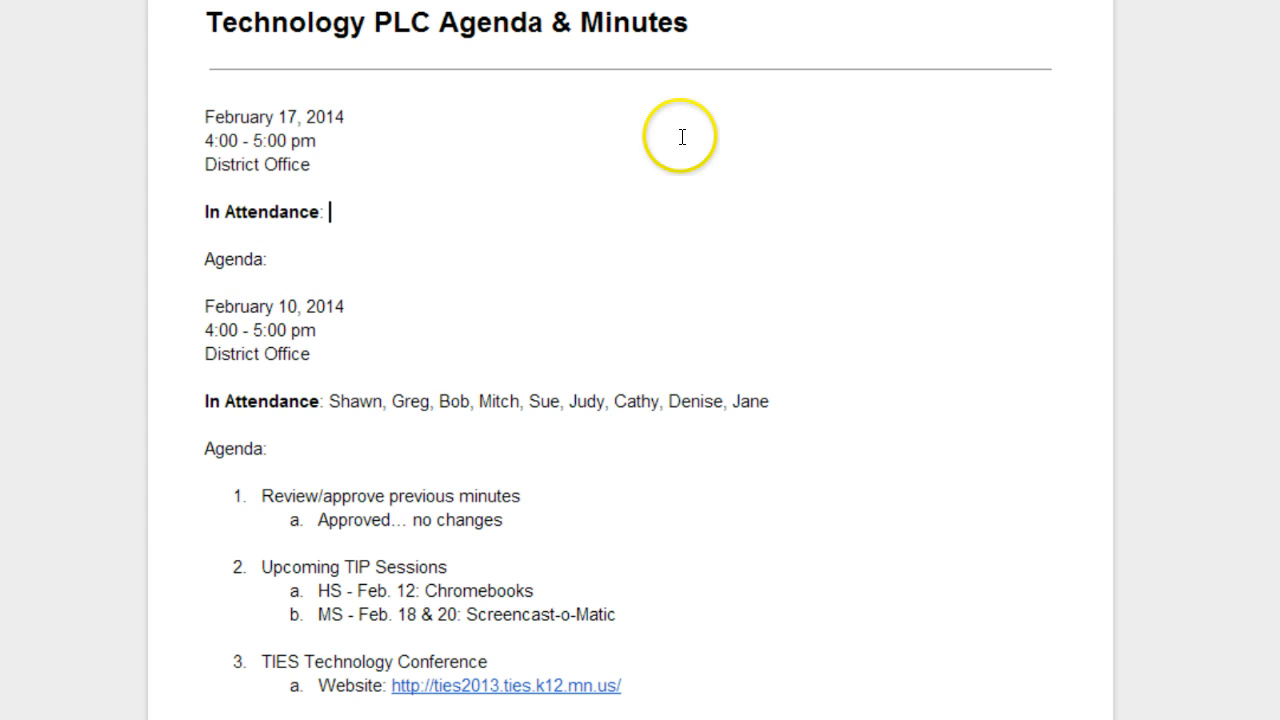
Step: Add space below the February 17 "Agenda:" heading and insert a horizontal line there to separate it from the February 10 meeting
{"action": "left_click", "coordinate": [301, 259]}
{"action": "left_click", "coordinate": [314, 262]}
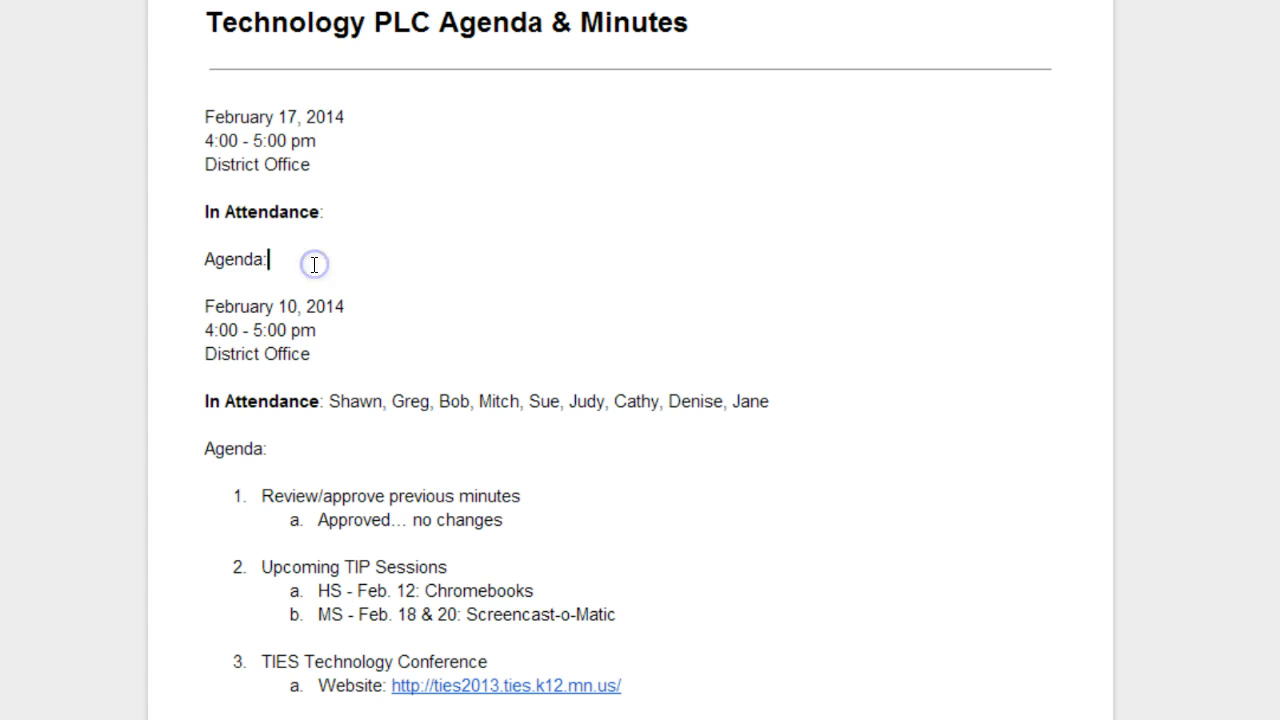
{"action": "key", "text": "Return"}
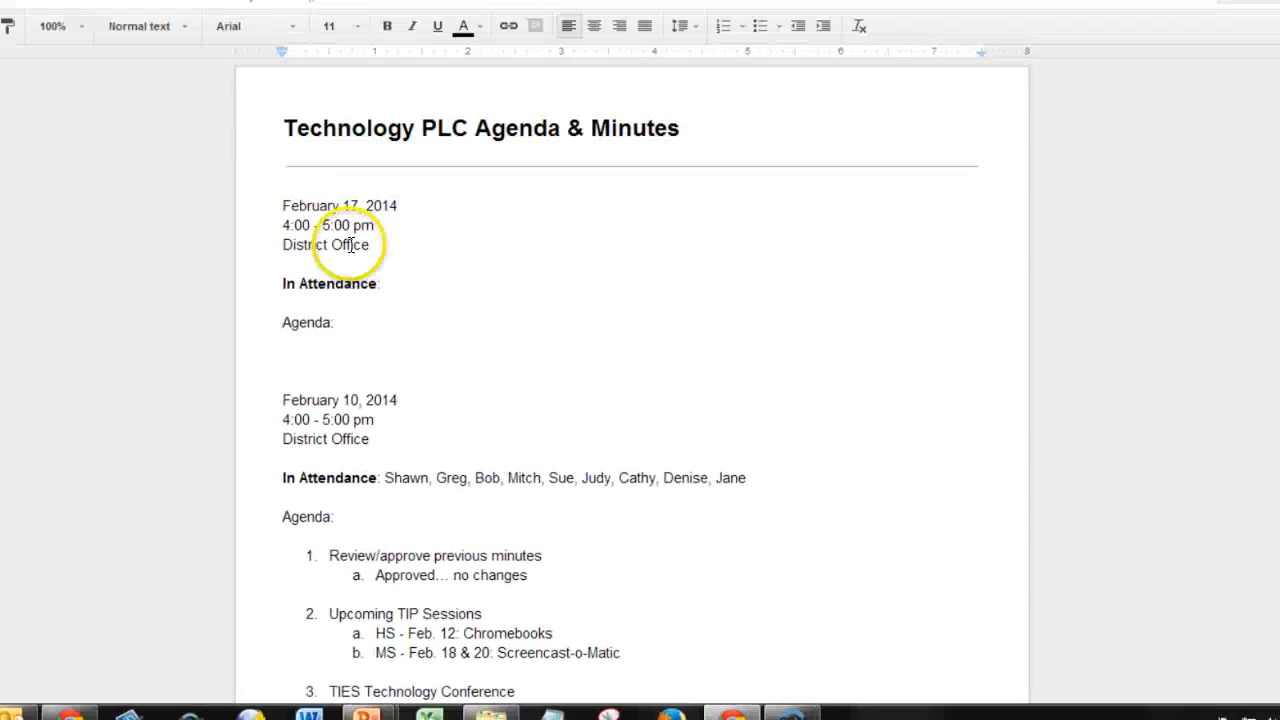
{"action": "left_click", "coordinate": [155, 104]}
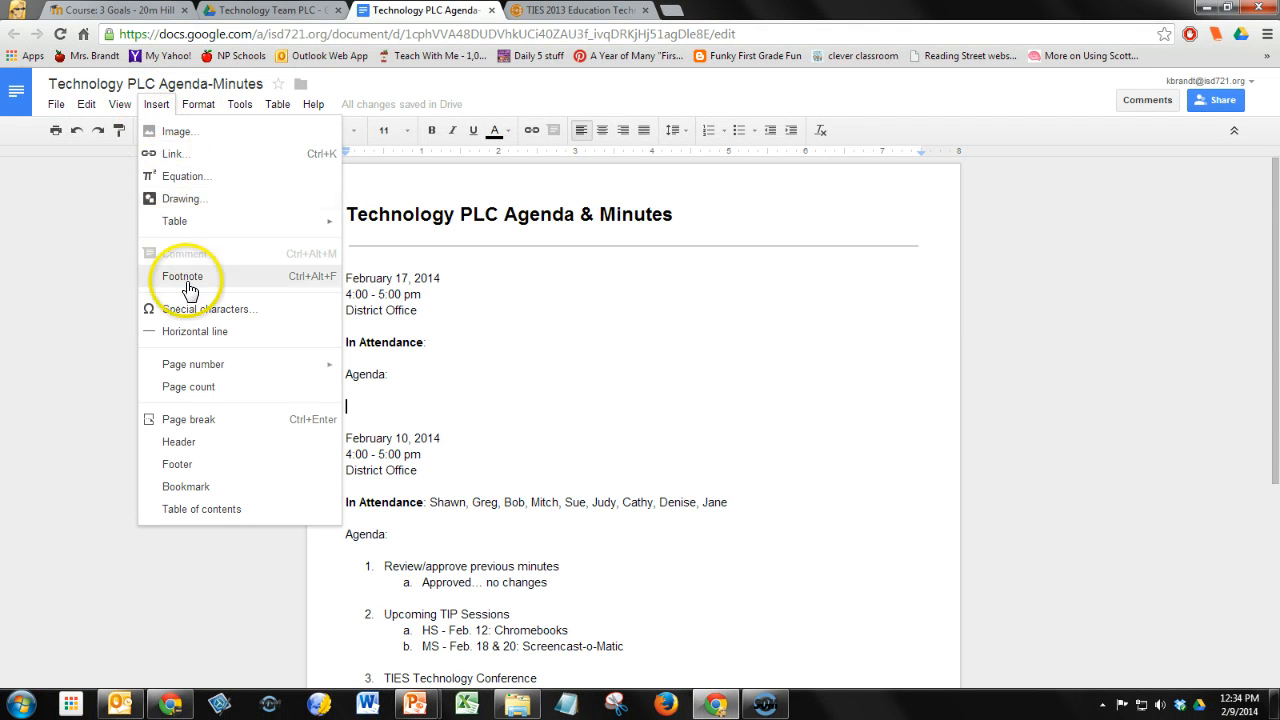
{"action": "left_click", "coordinate": [201, 331]}
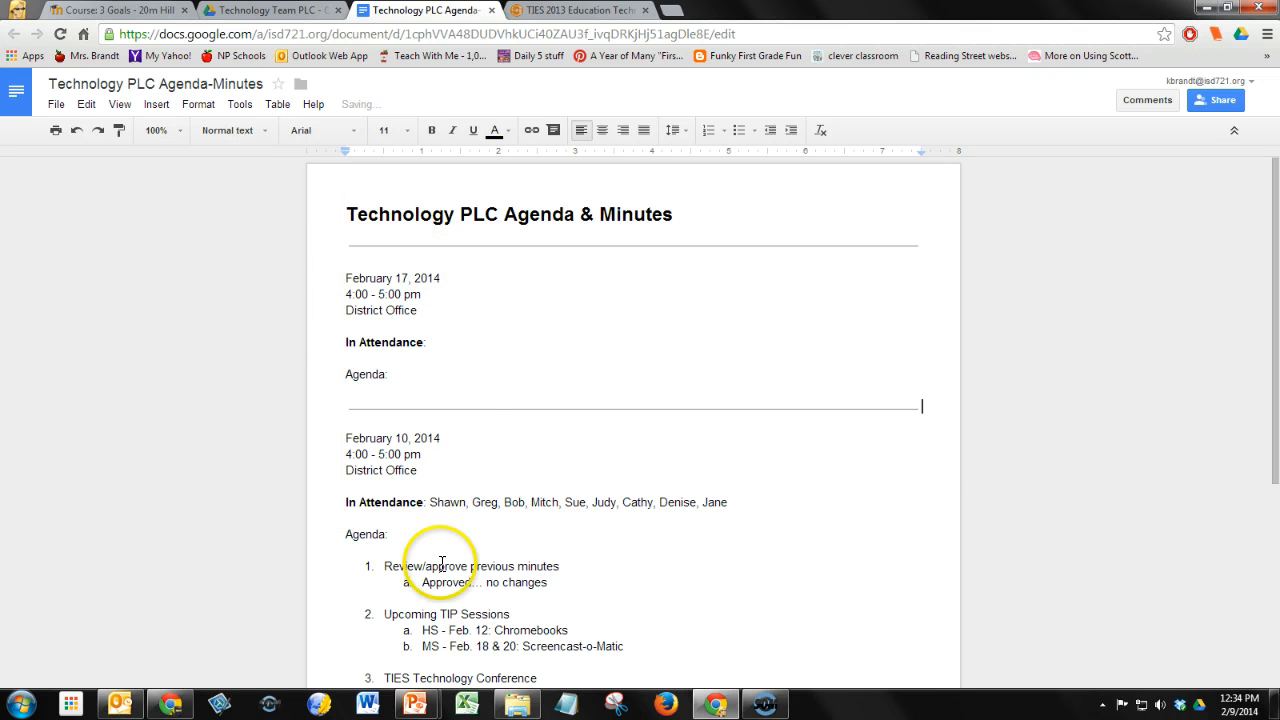
Step: Start a numbered list below the February 17 "Agenda:" heading, leaving one blank line between them
{"action": "left_click", "coordinate": [420, 378]}
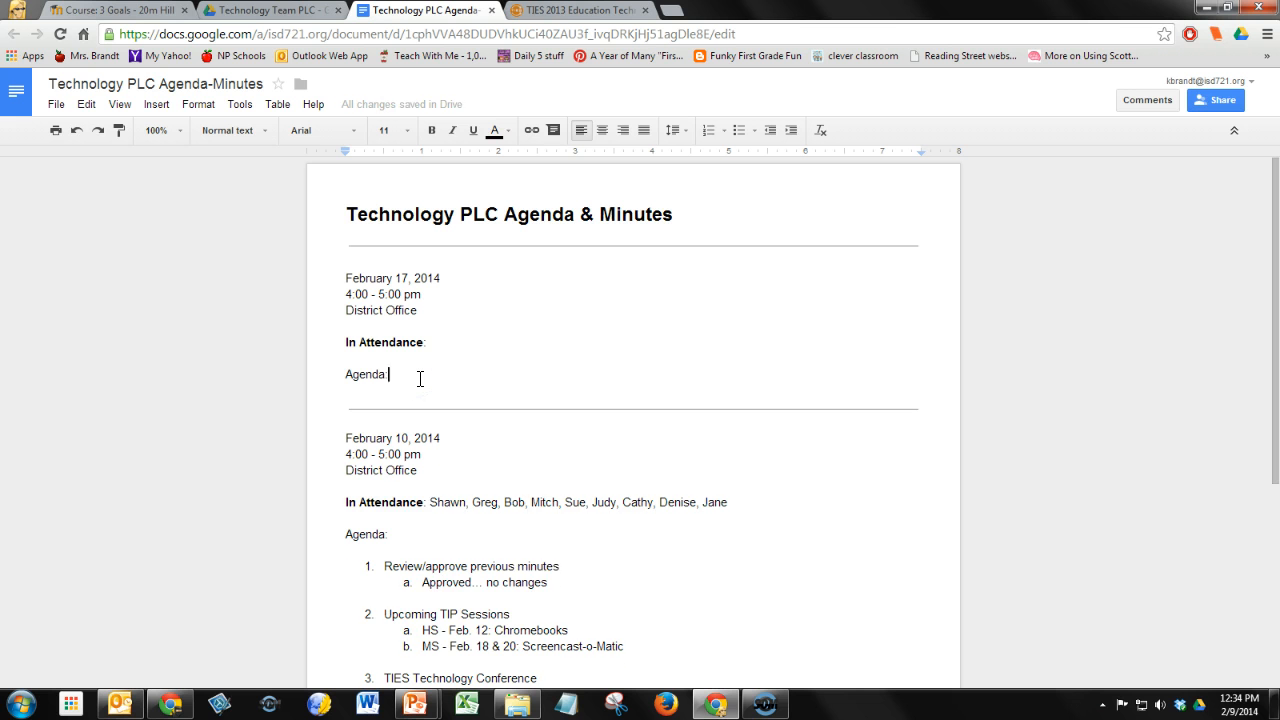
{"action": "key", "text": "Return"}
{"action": "key", "text": "Return"}
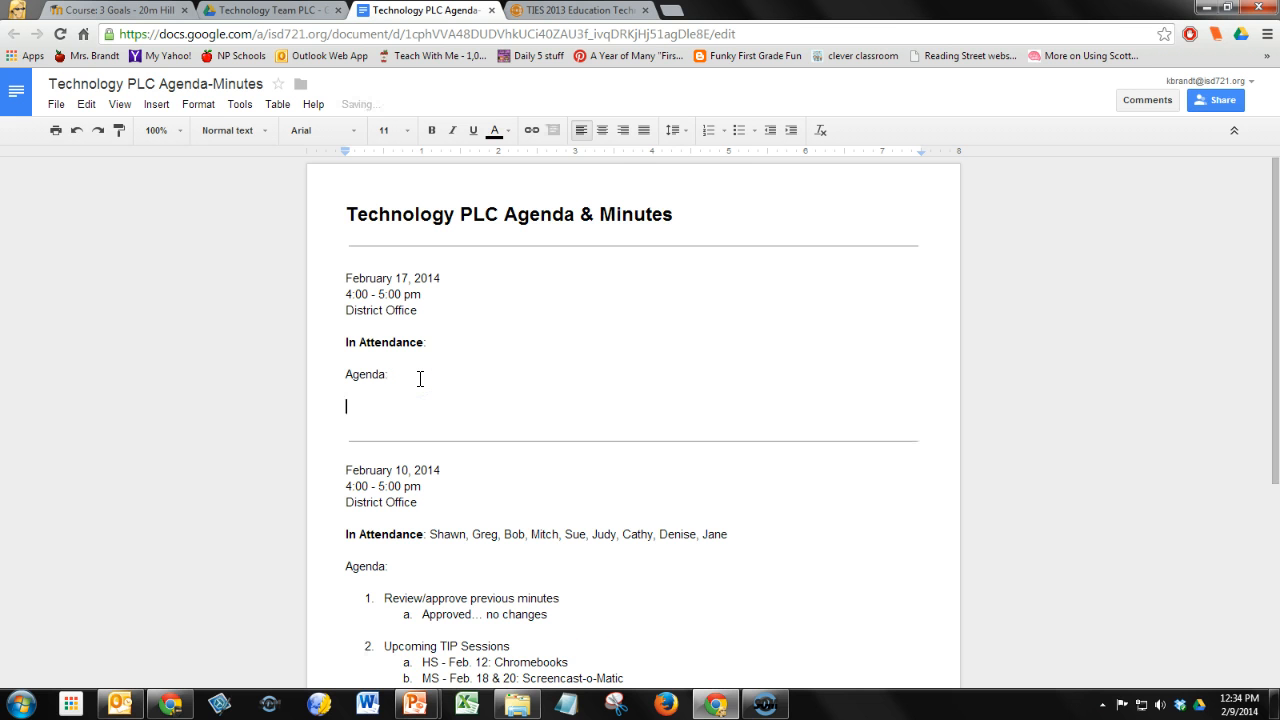
{"action": "left_click", "coordinate": [708, 130]}
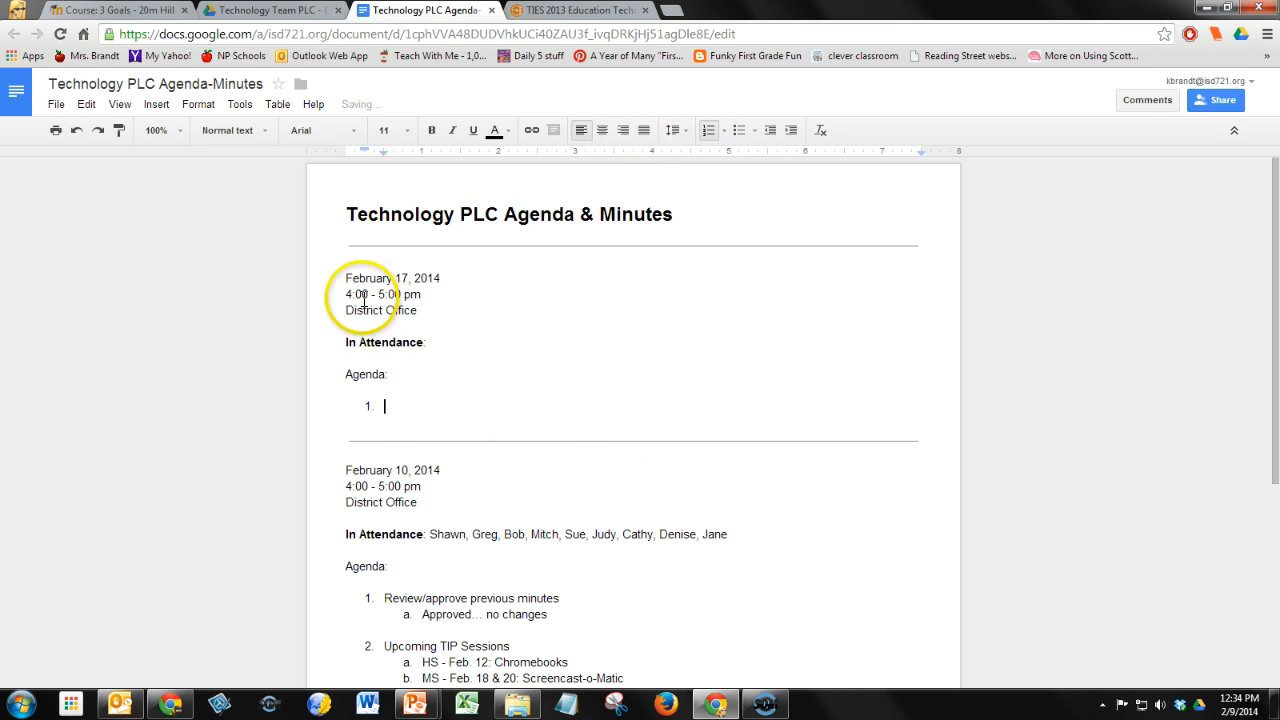